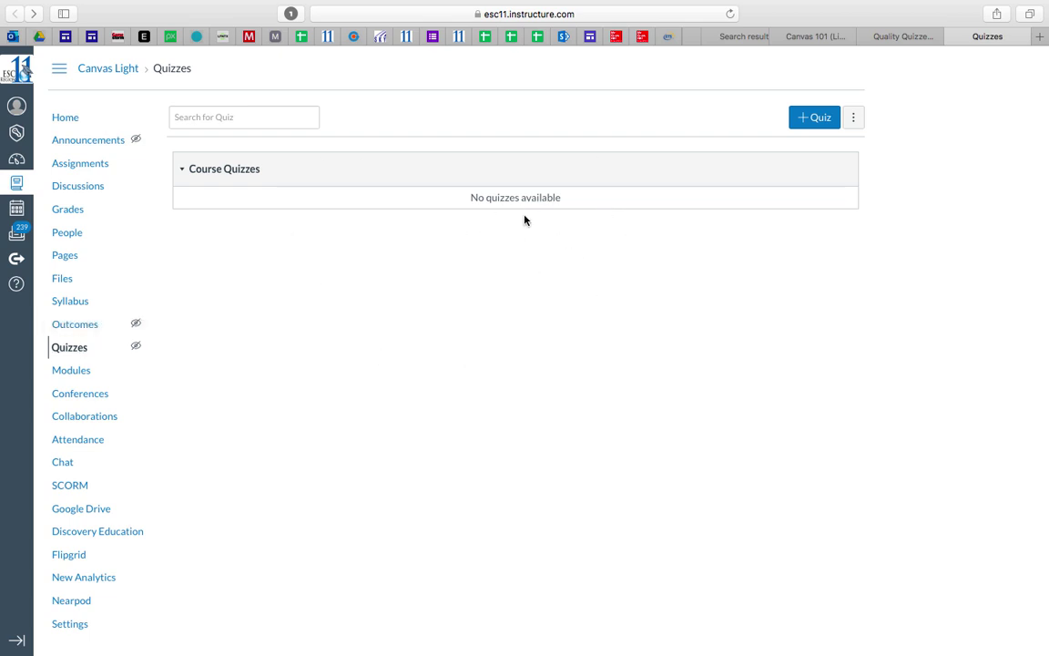
- Create a quiz with instructions giving one minute thirty seconds per question, 5 minutes total for 10 questions, and a reminder to review the syllabus quiz rules
click(810, 123)
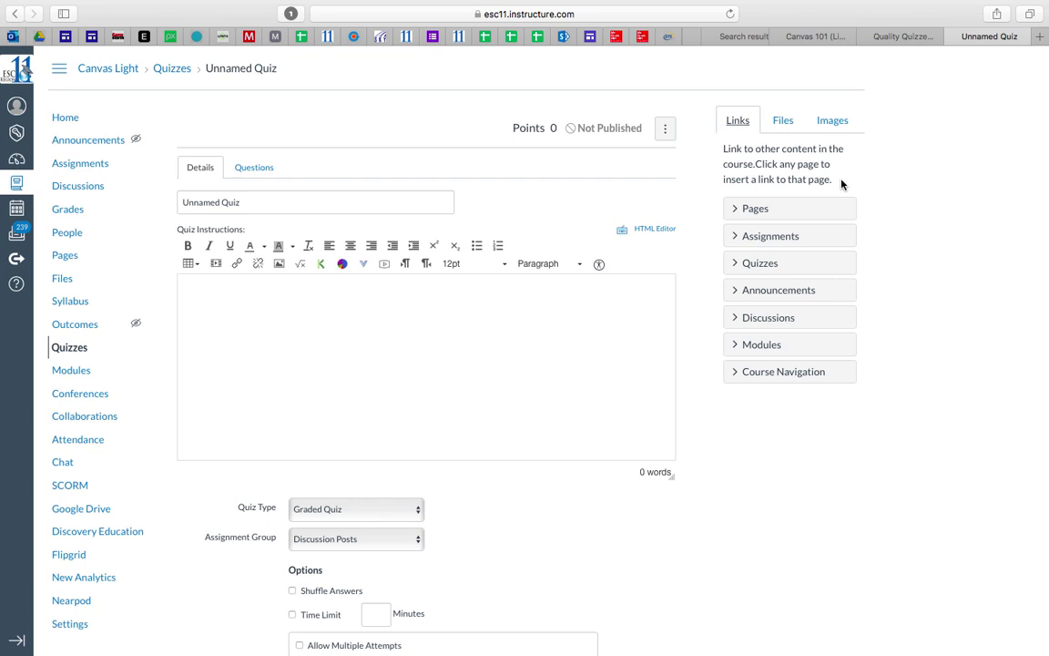
click(350, 302)
text(Take this quiz... you have one minute and thirty second per question... Since there are 10 questions on this quiz you have a total of 5 minutes.  Please review quiz rules in the syllabus before beginning this quiz. Good luck!)
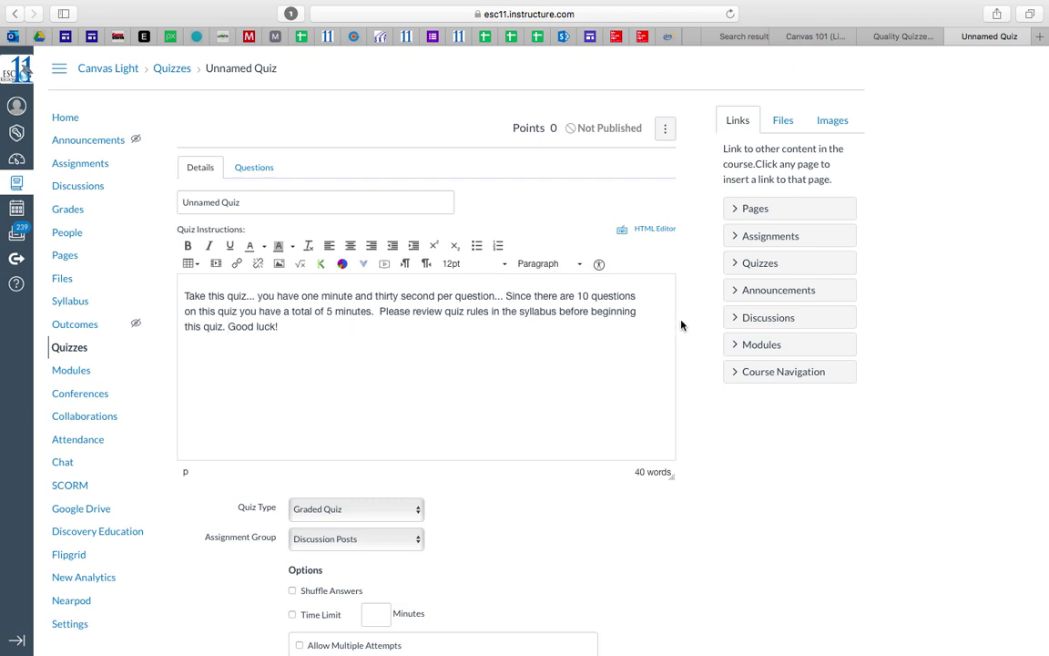
- Set the quiz type to Graded Quiz and the assignment group to Quizzes
scroll(592, 310, down, 5)
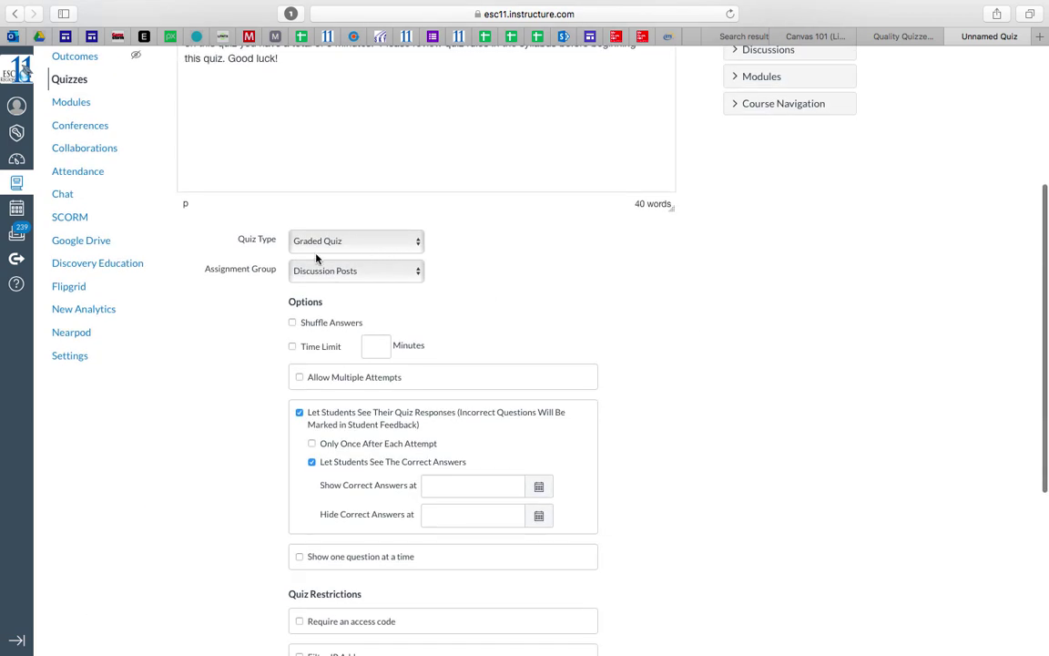
click(417, 240)
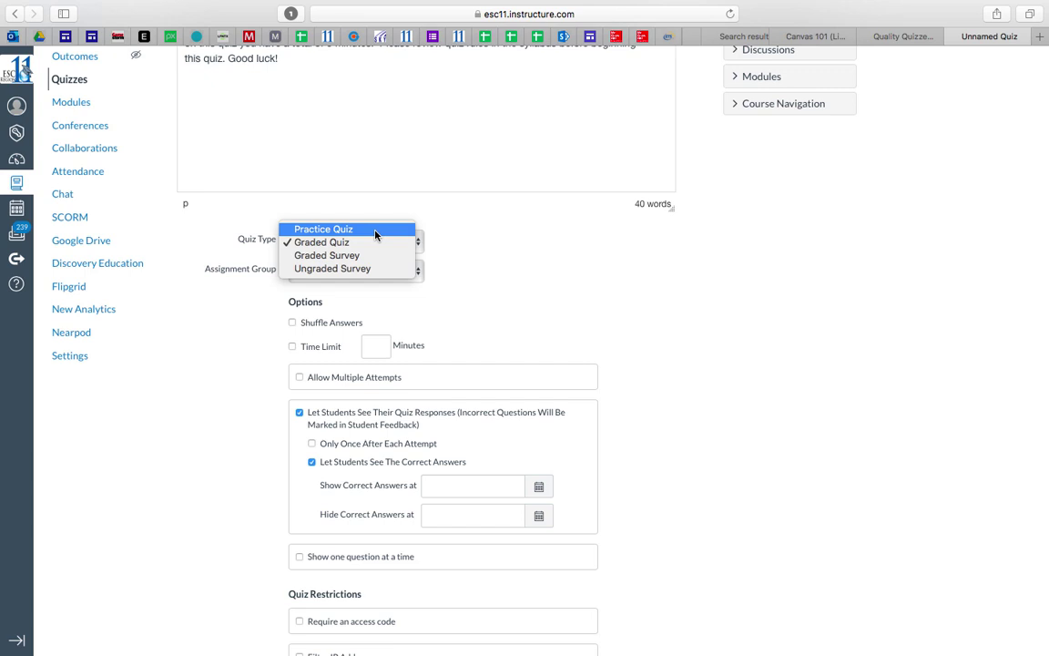
click(366, 245)
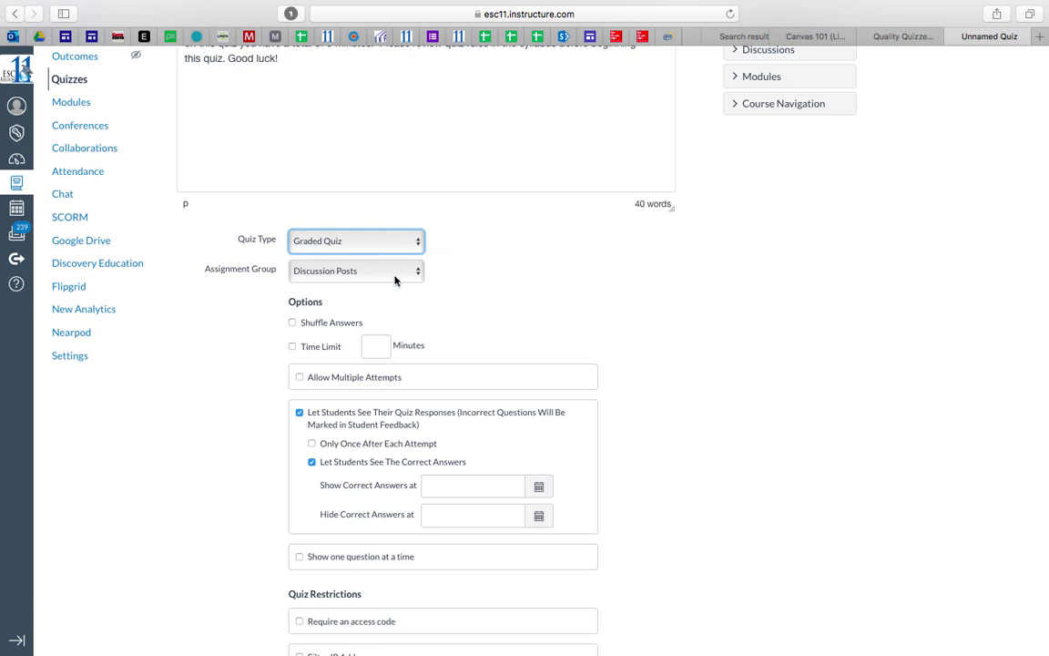
scroll(257, 341, up, 2)
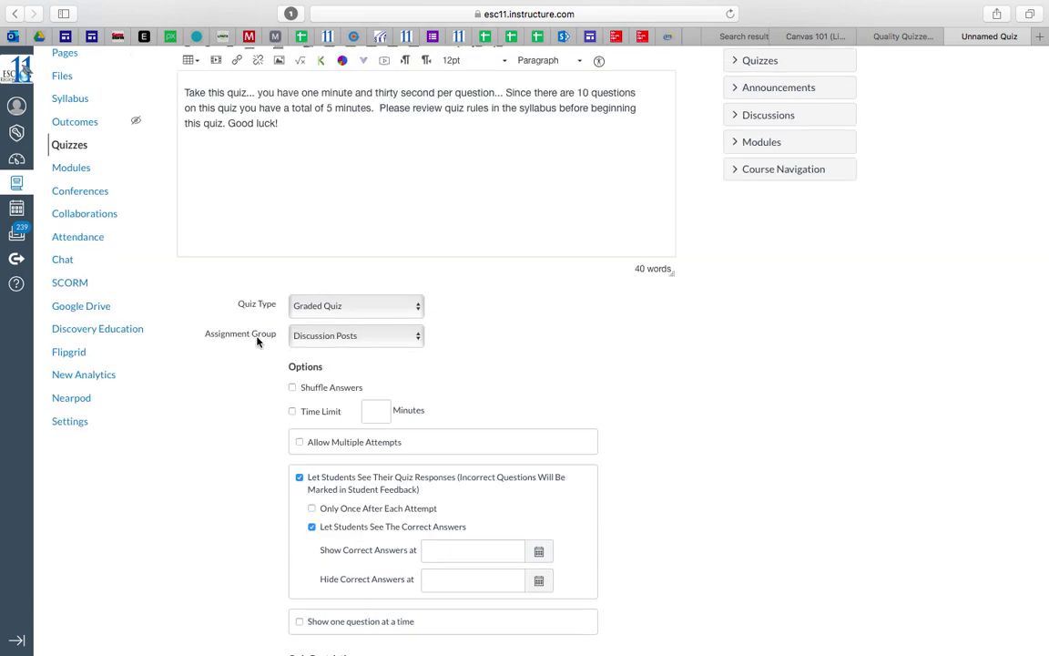
click(410, 339)
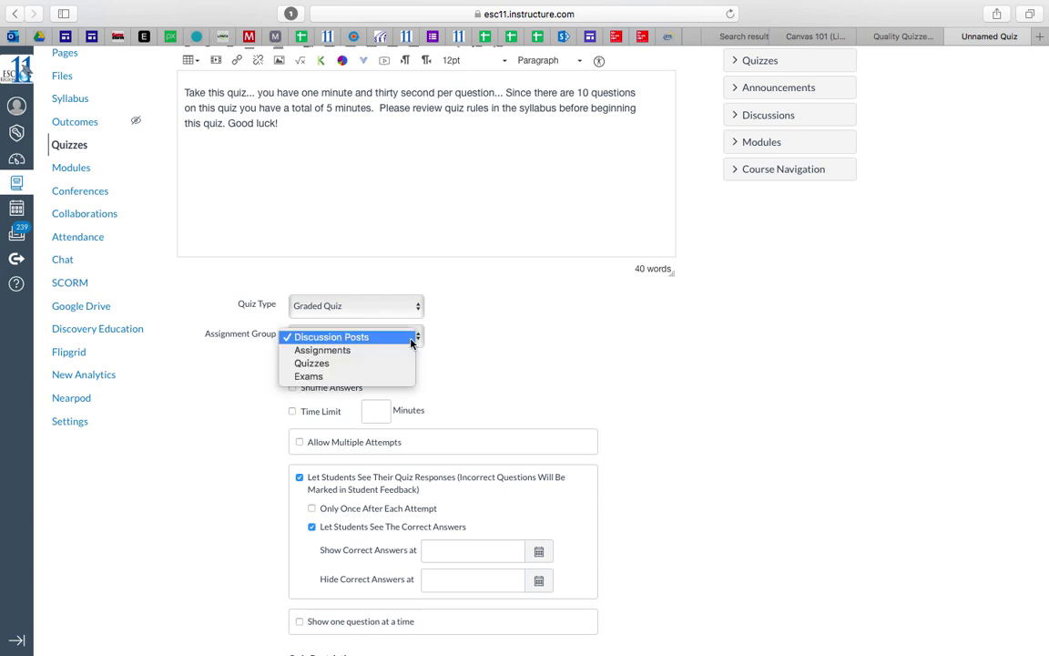
click(348, 364)
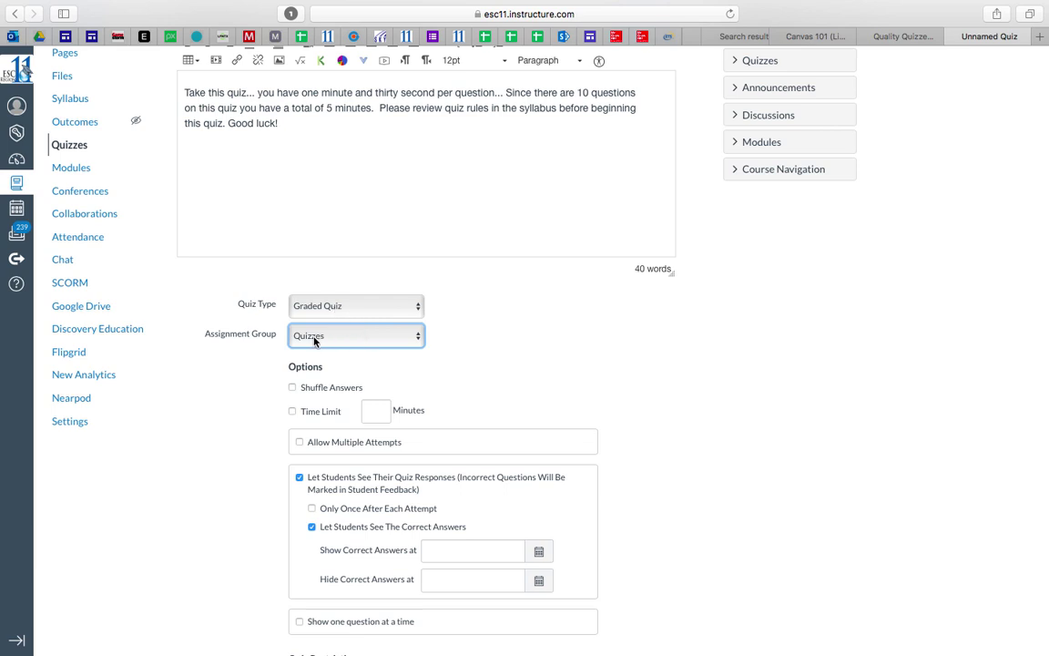
scroll(229, 416, down, 2)
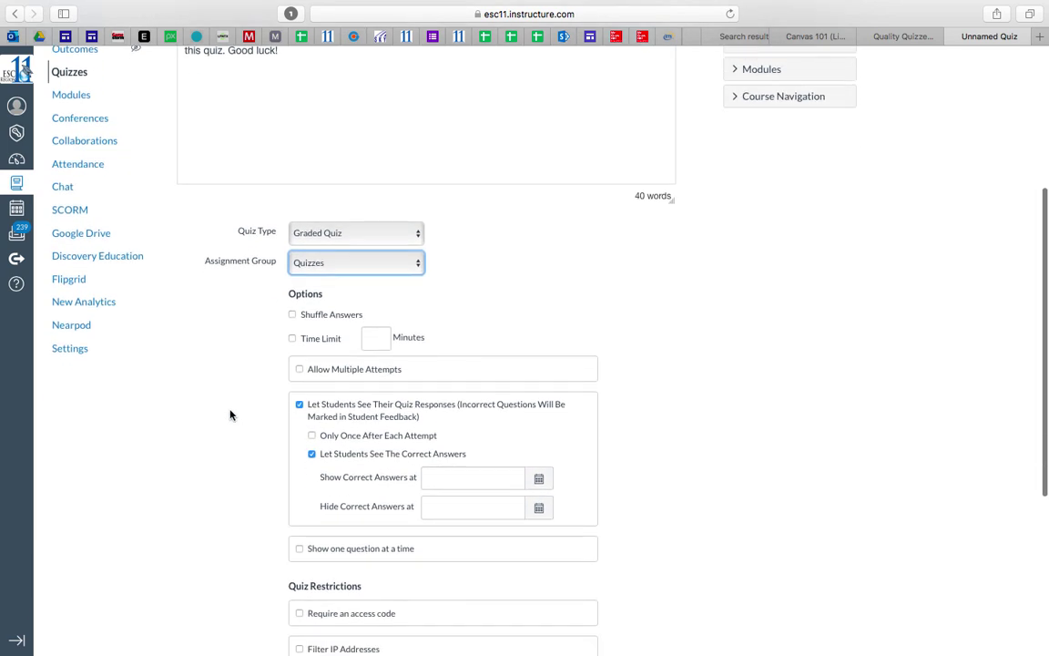
click(413, 270)
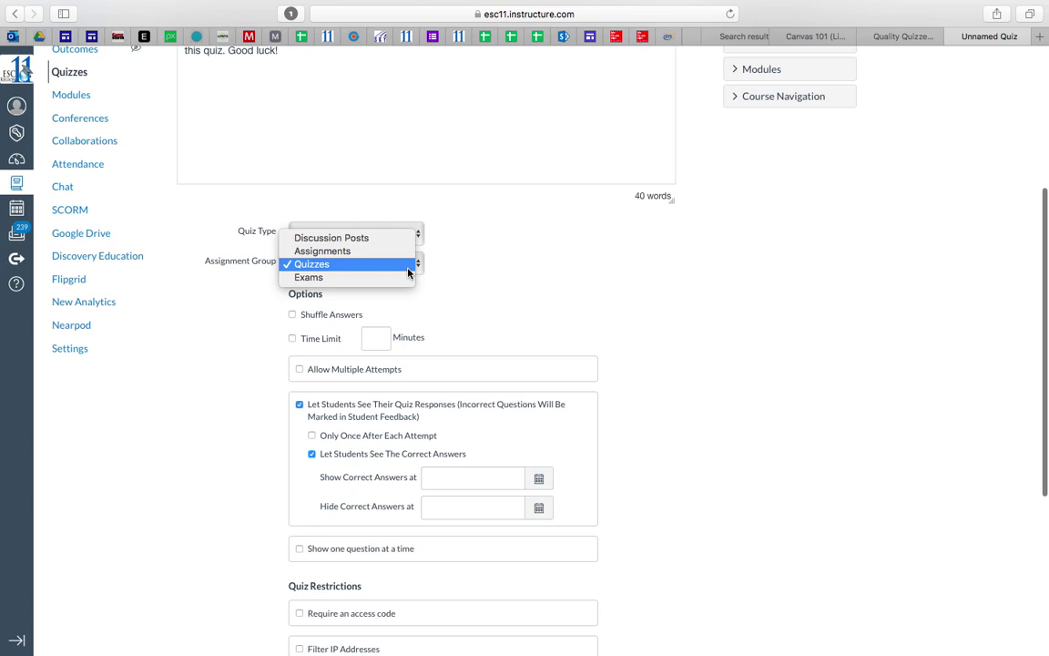
click(334, 267)
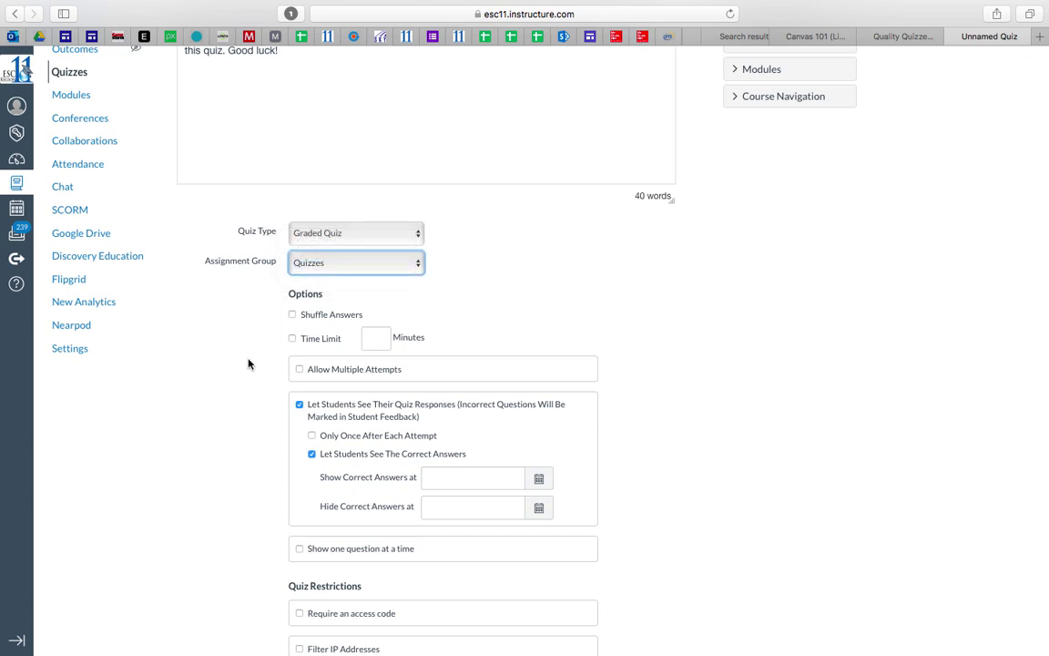
- Turn on answer shuffling and set the quiz time limit to 5 minutes
scroll(249, 363, down, 3)
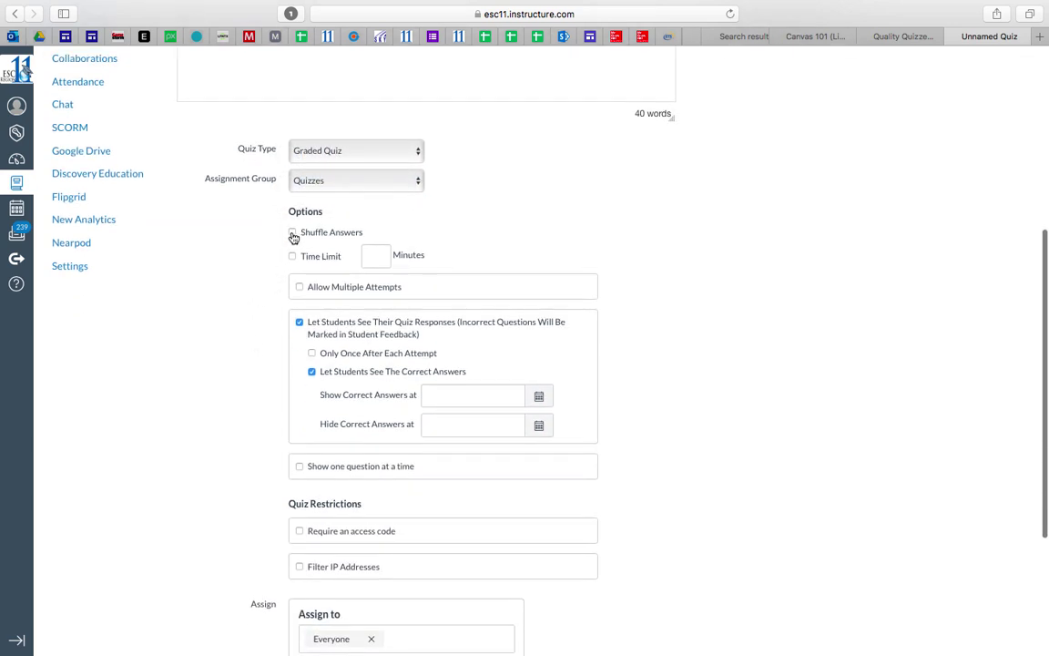
click(293, 235)
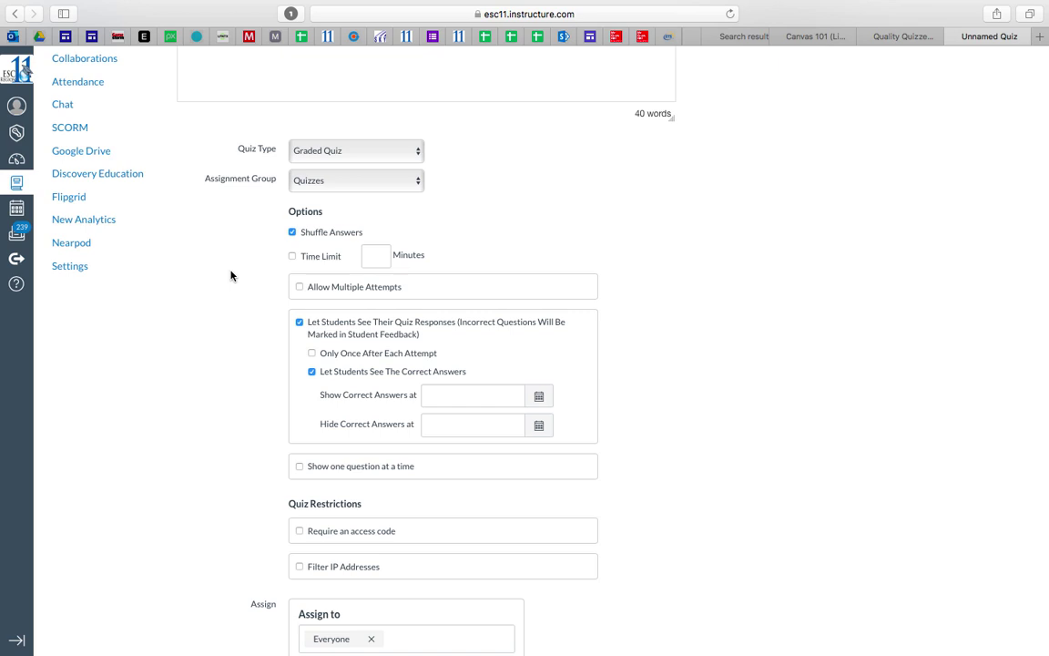
click(292, 257)
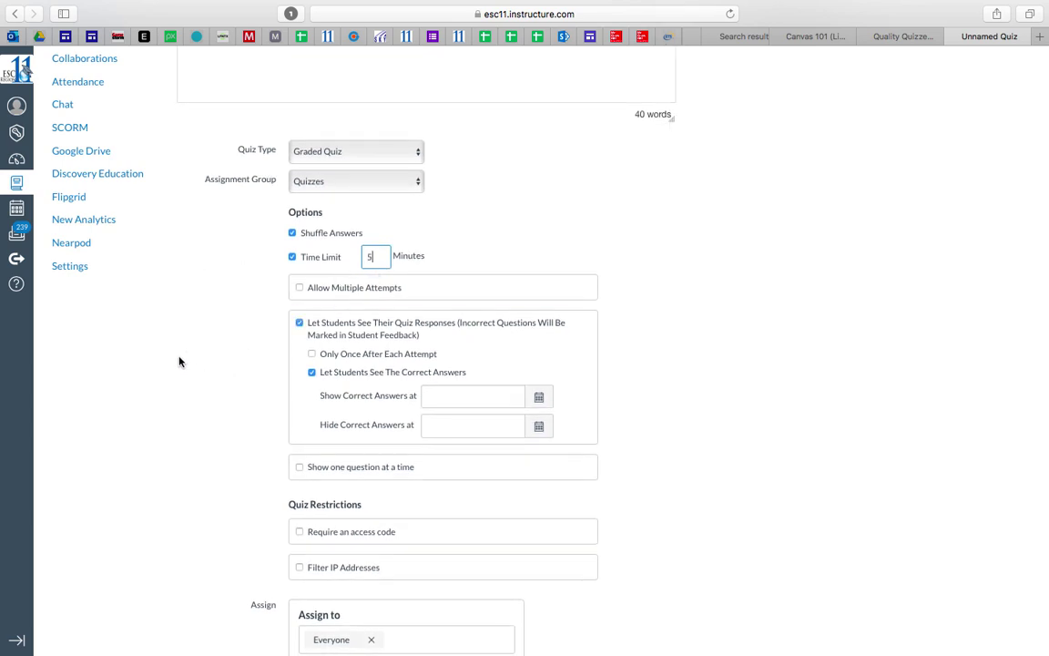
click(161, 320)
- Allow multiple attempts on the quiz, keeping the average score and limiting students to 3 attempts
click(301, 293)
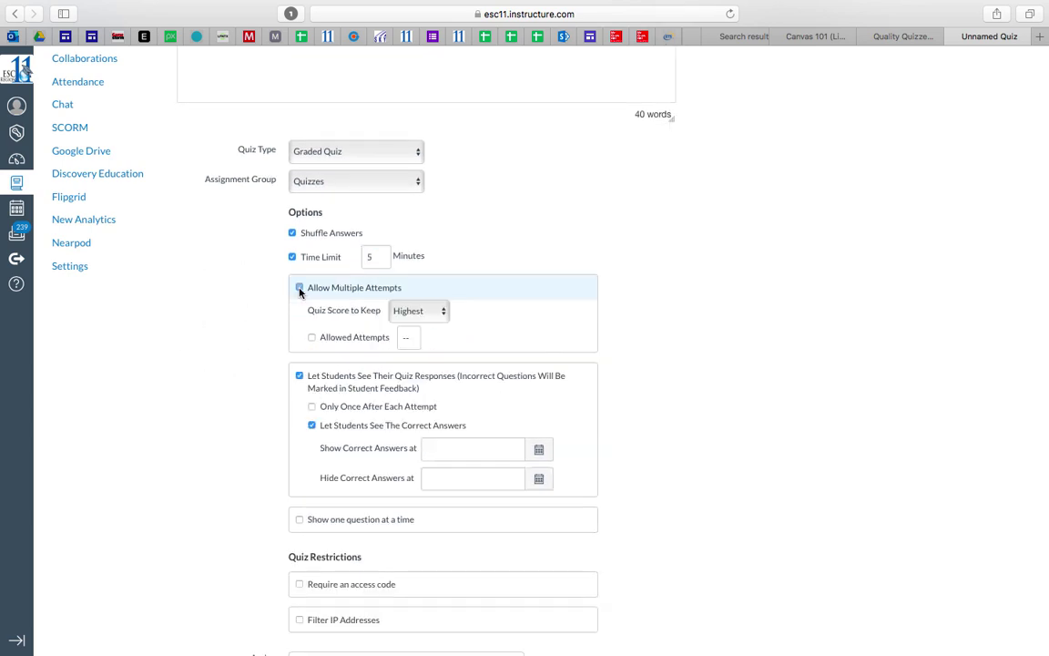
scroll(223, 364, up, 1)
scroll(601, 378, up, 6)
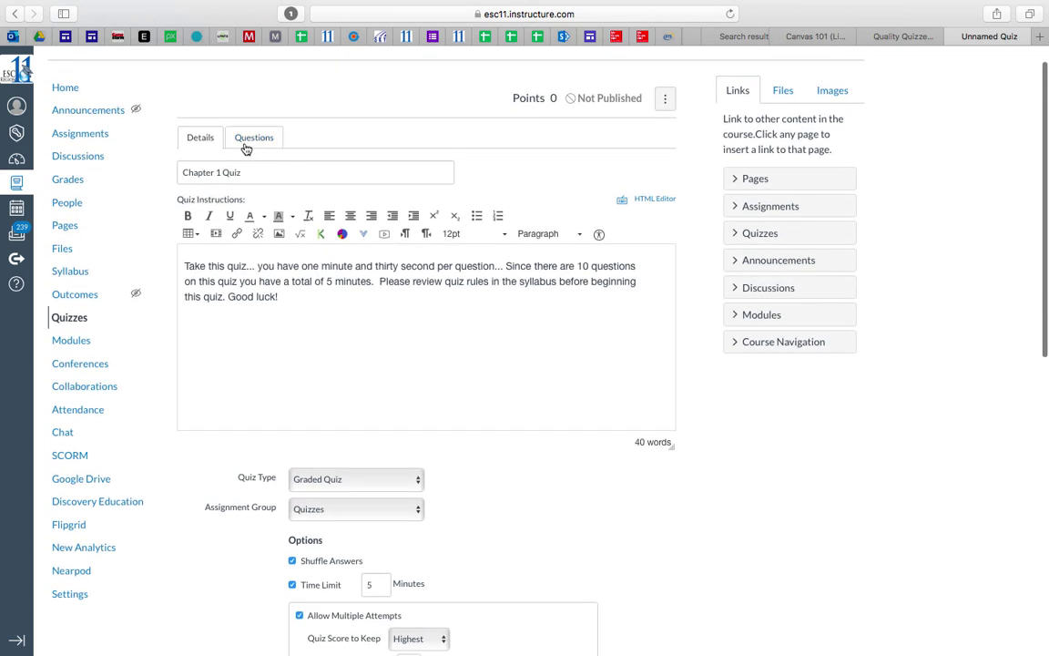
scroll(252, 547, down, 5)
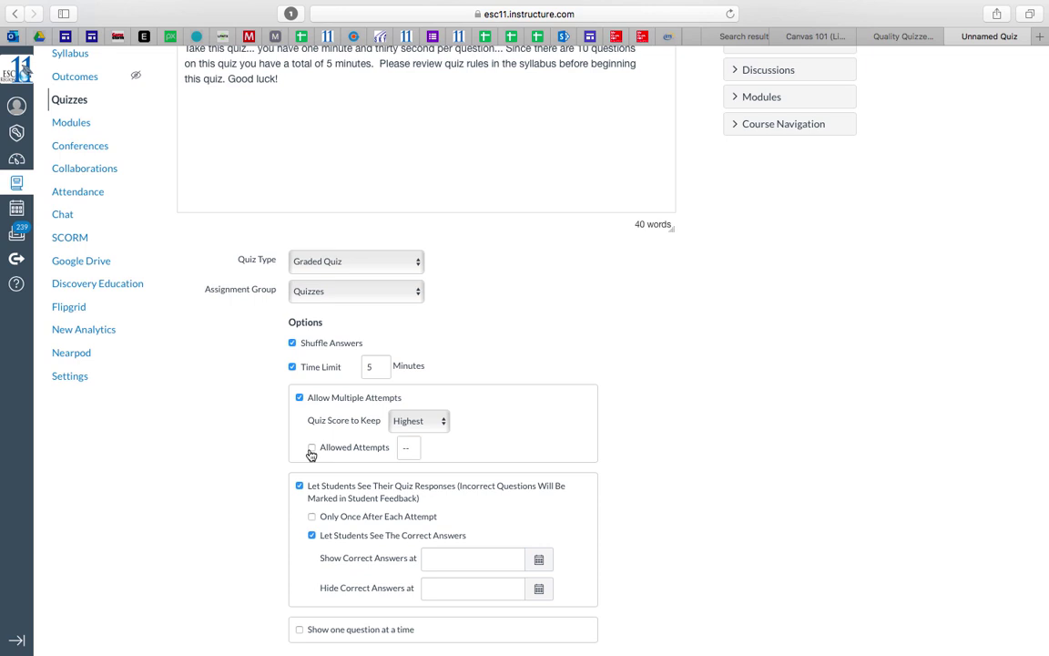
scroll(273, 365, down, 1)
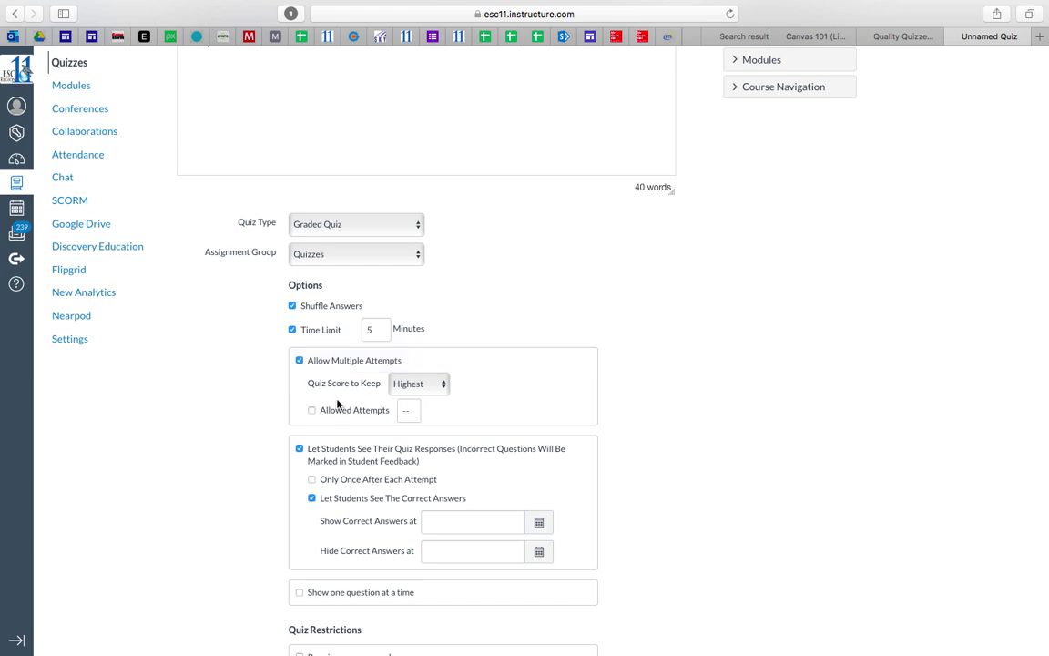
click(442, 387)
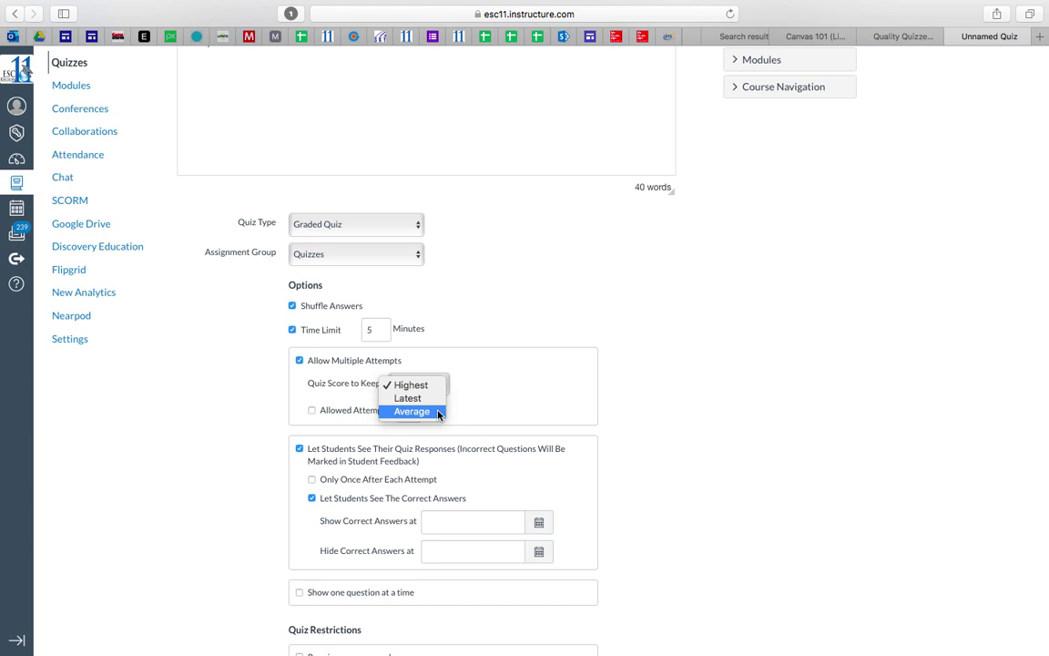
click(438, 414)
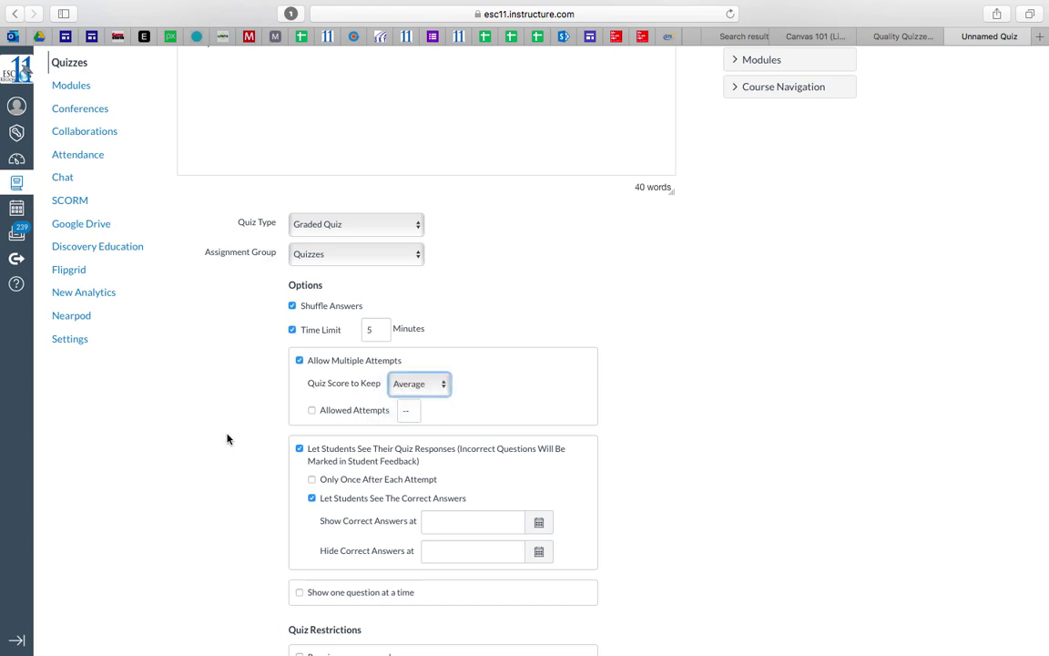
click(312, 412)
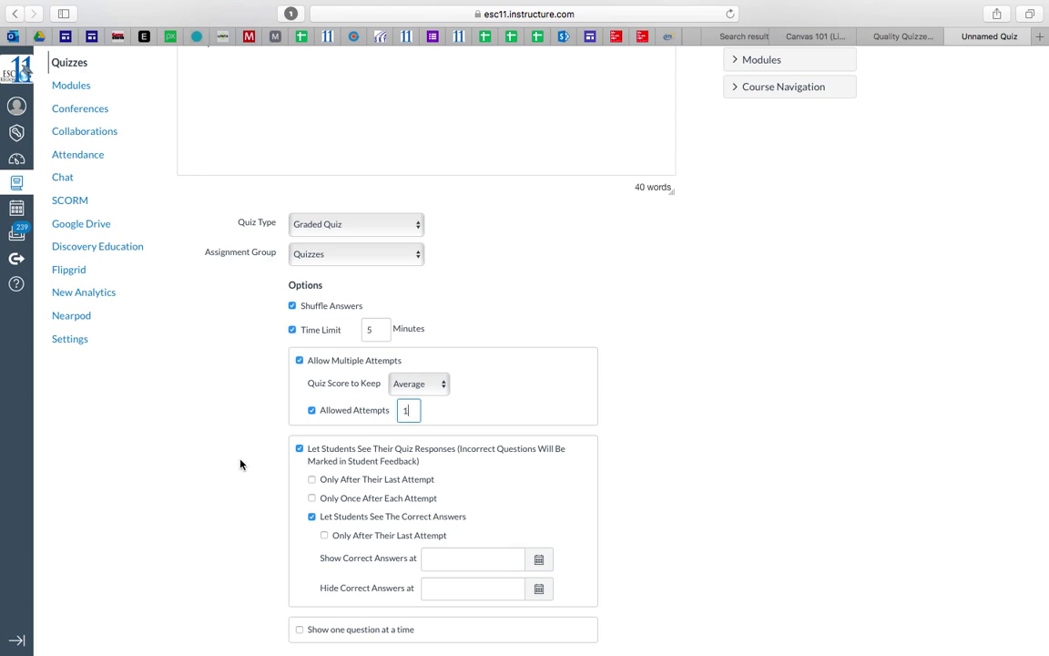
key(BackSpace)
text(3)
click(218, 447)
scroll(219, 446, up, 5)
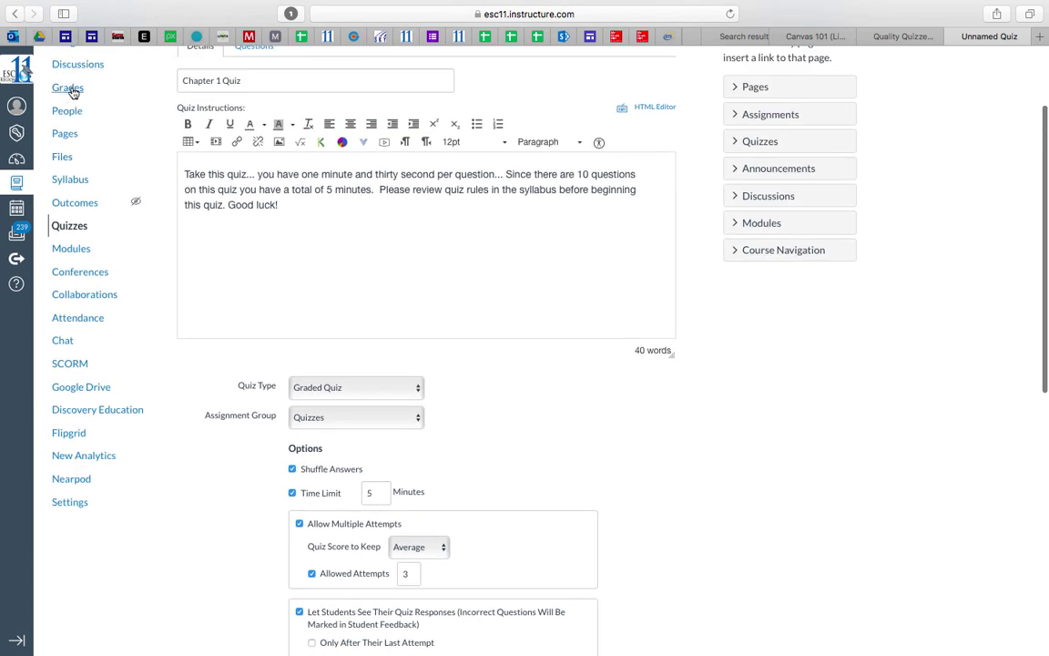
scroll(192, 431, down, 6)
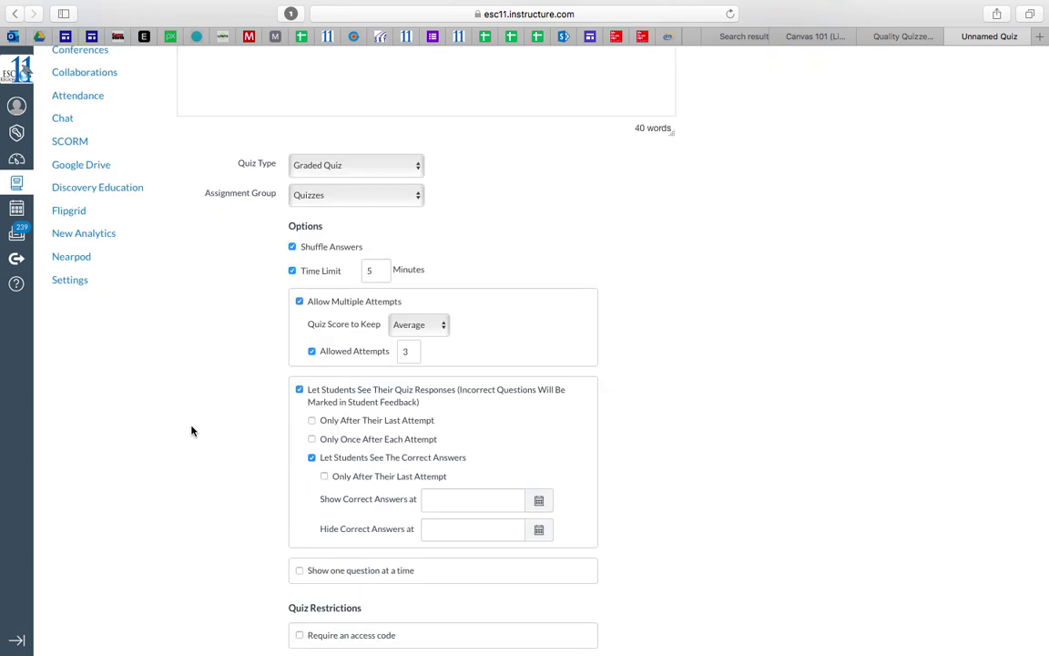
scroll(192, 431, up, 9)
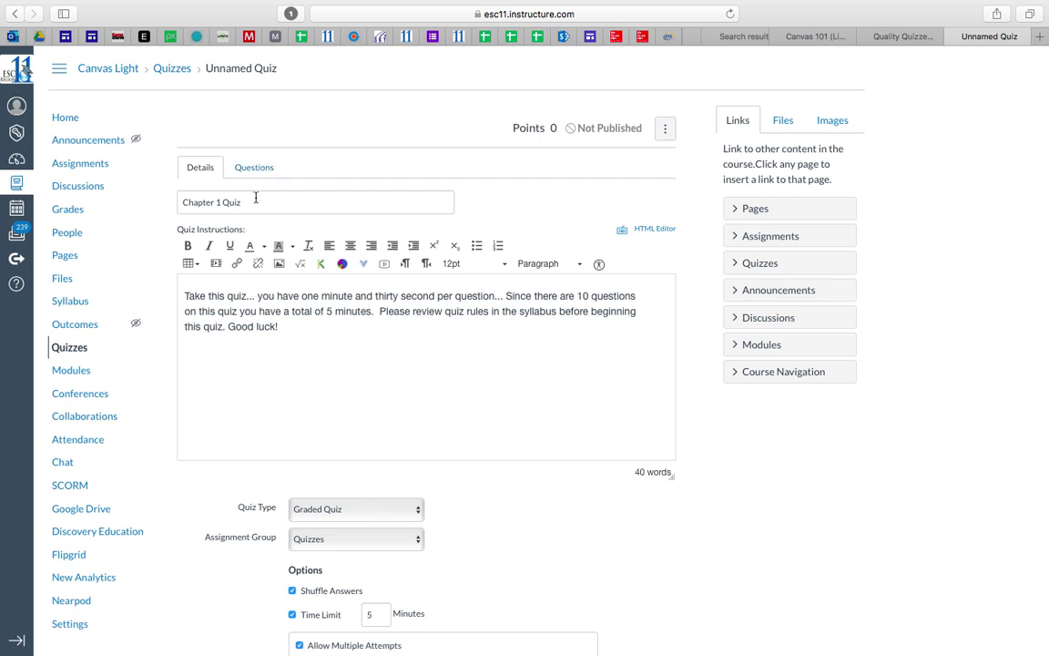
scroll(157, 443, down, 10)
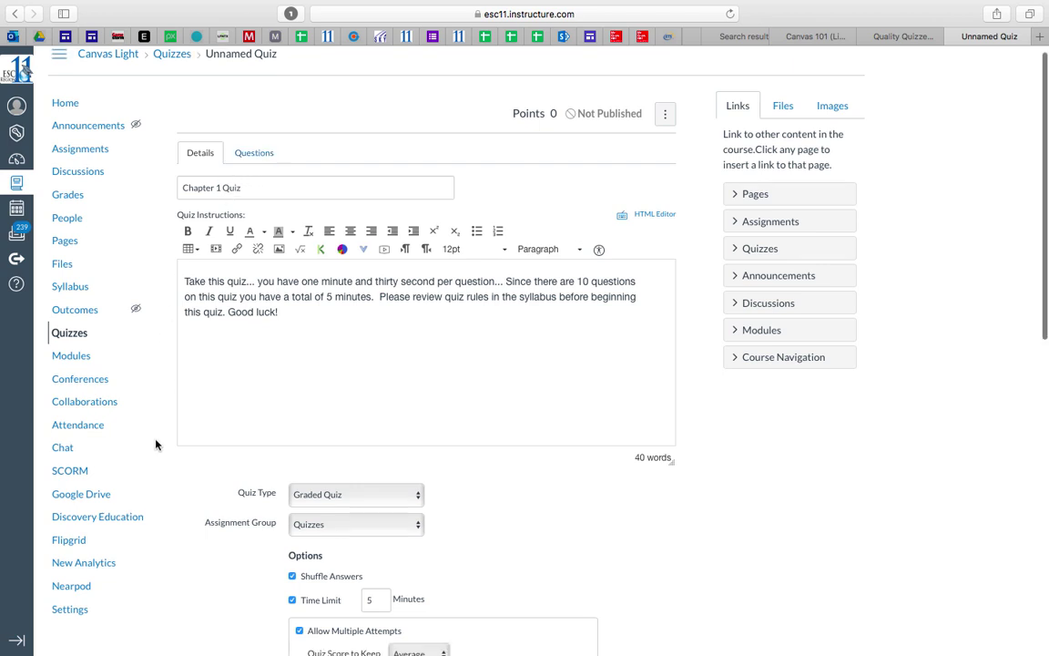
scroll(156, 443, up, 2)
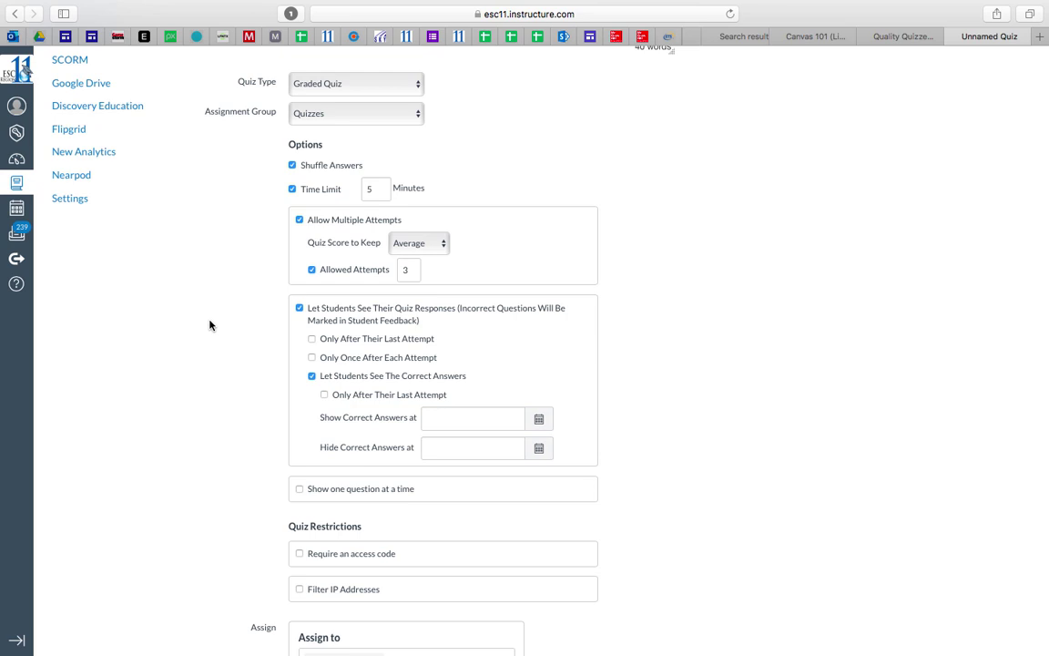
- Let students see their quiz responses only after their last attempt and hide the correct answers from them
scroll(209, 325, down, 3)
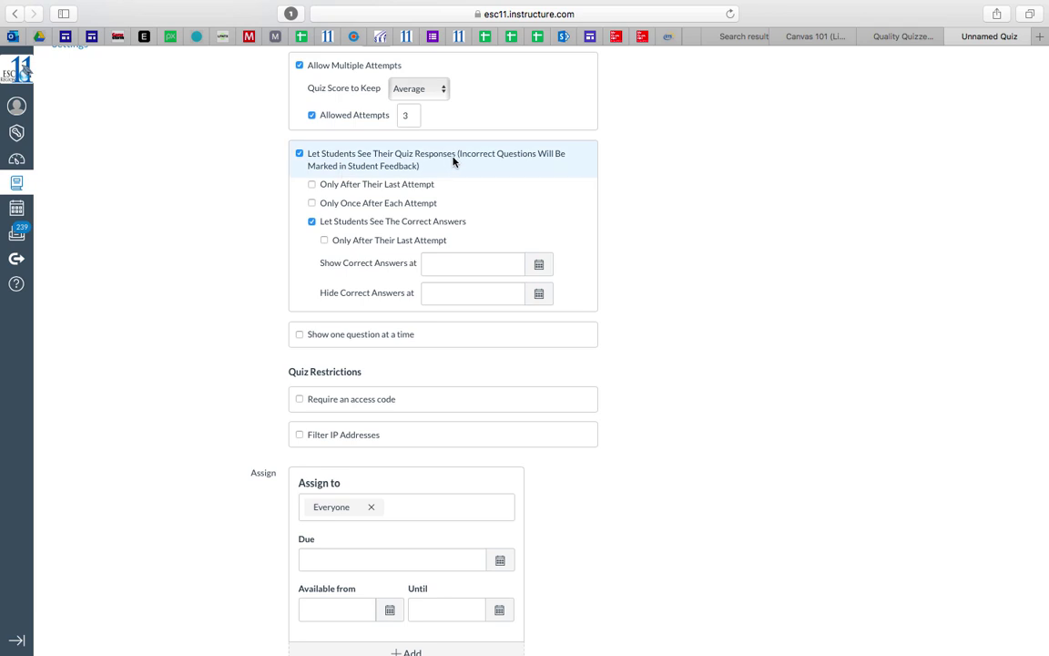
click(313, 188)
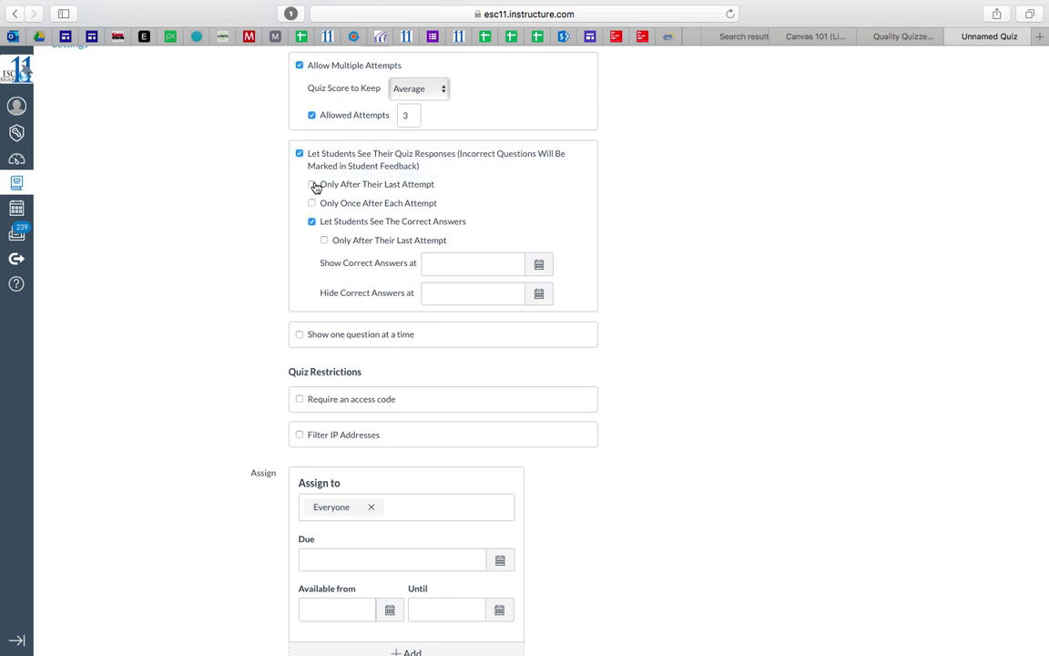
click(311, 222)
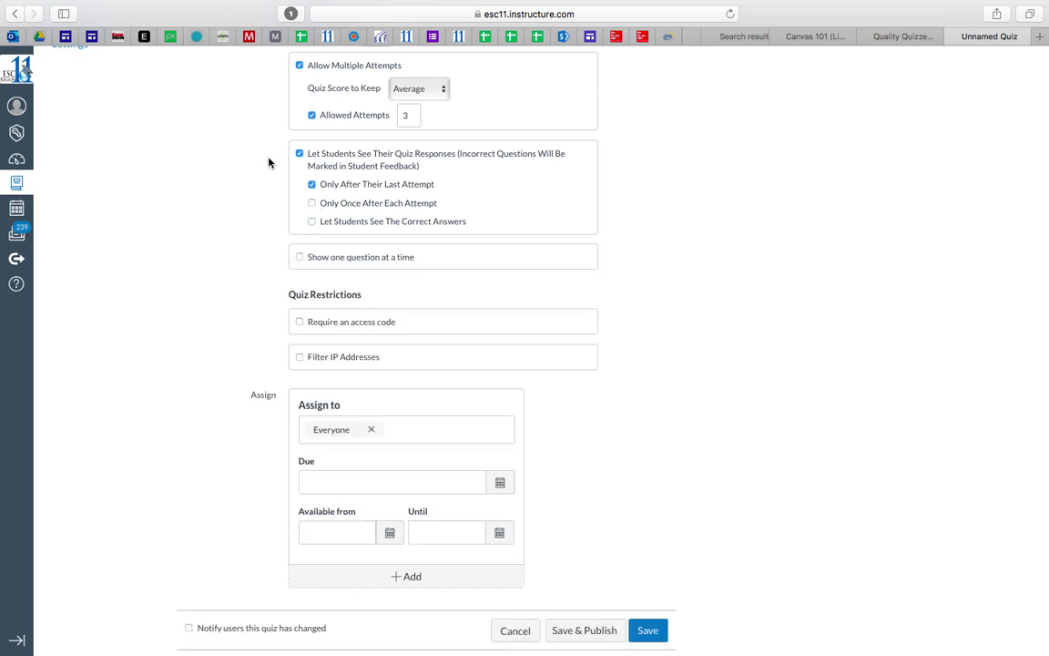
scroll(269, 162, up, 1)
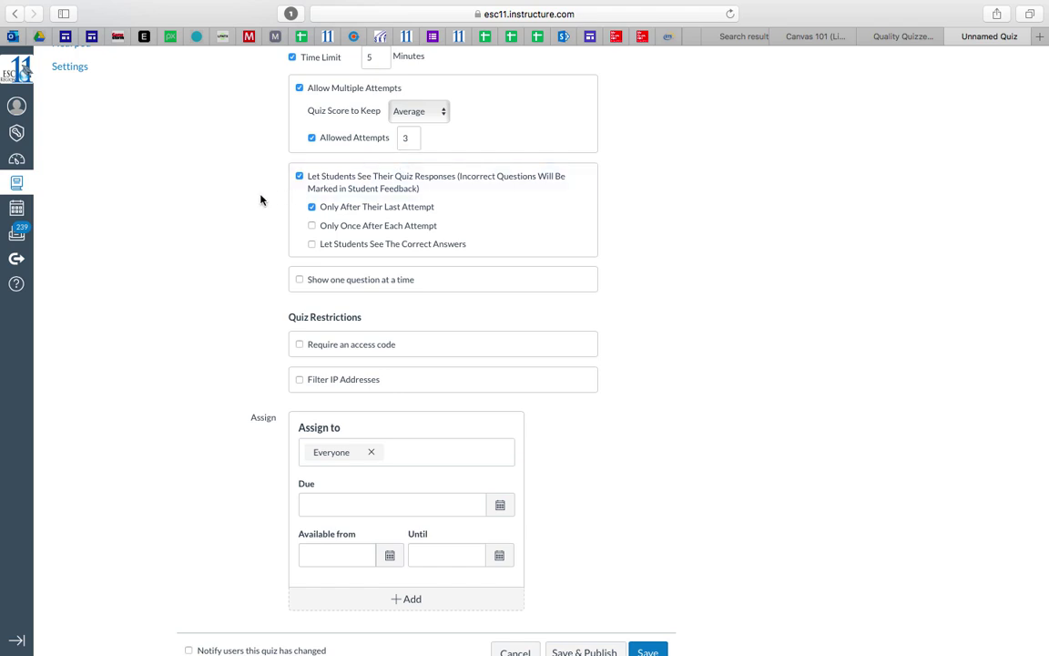
- Try showing quiz responses only once after each attempt, then clear both response limits and let students see the correct answers again
click(311, 225)
click(311, 206)
click(312, 245)
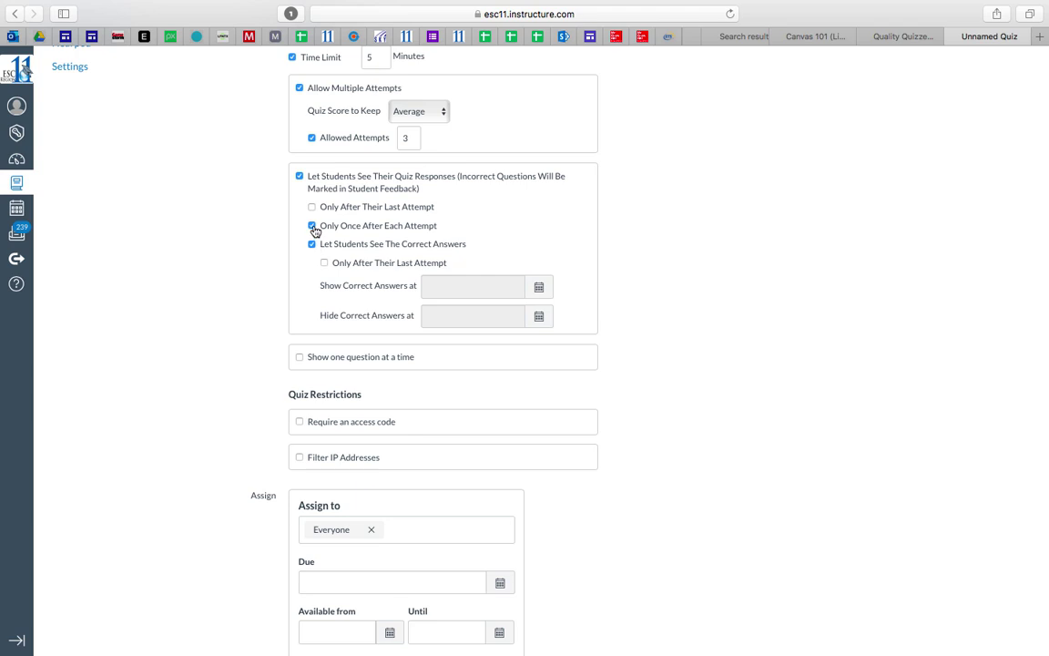
click(313, 227)
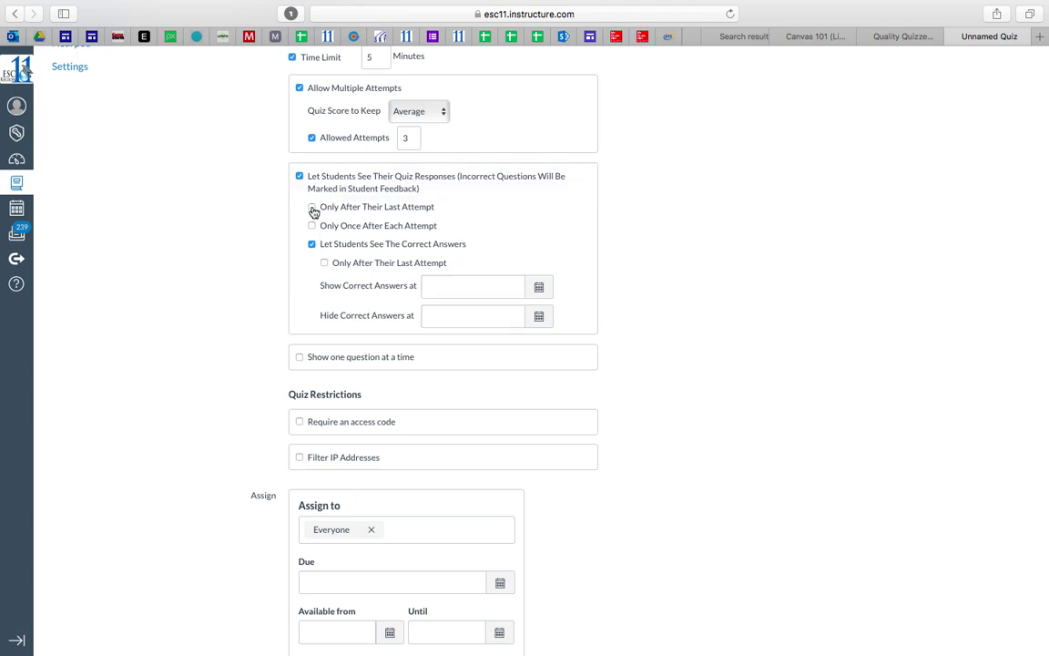
click(313, 226)
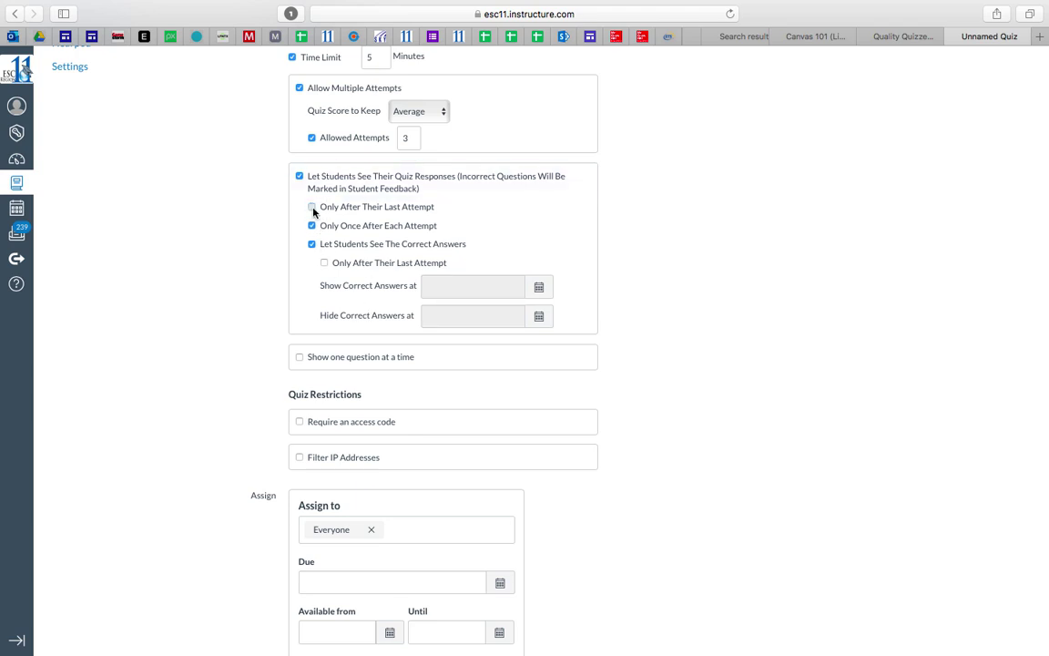
click(312, 226)
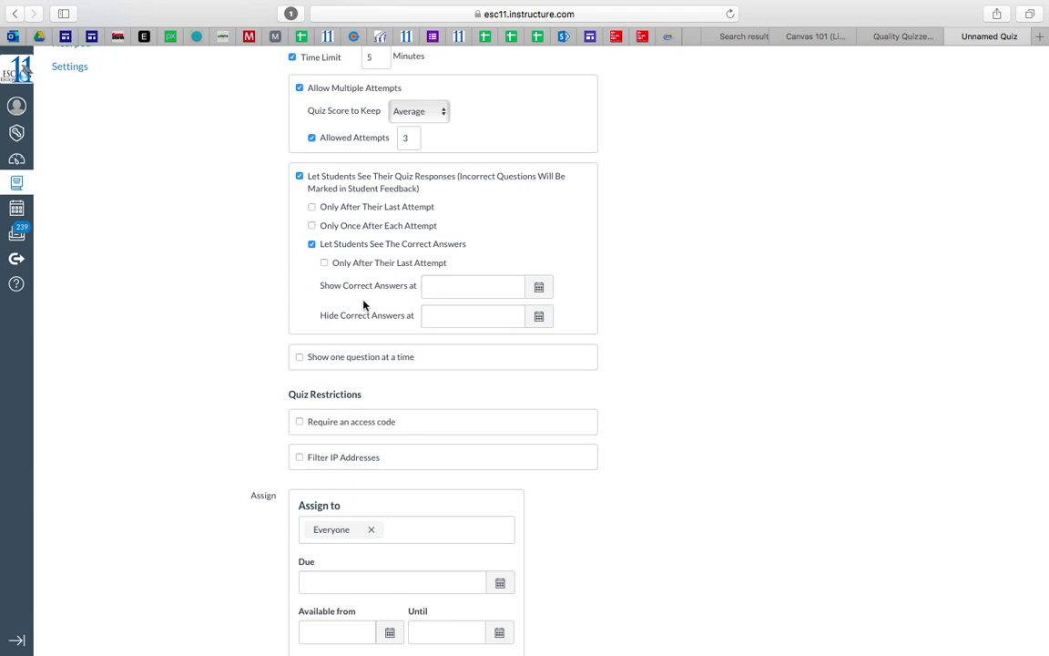
click(539, 288)
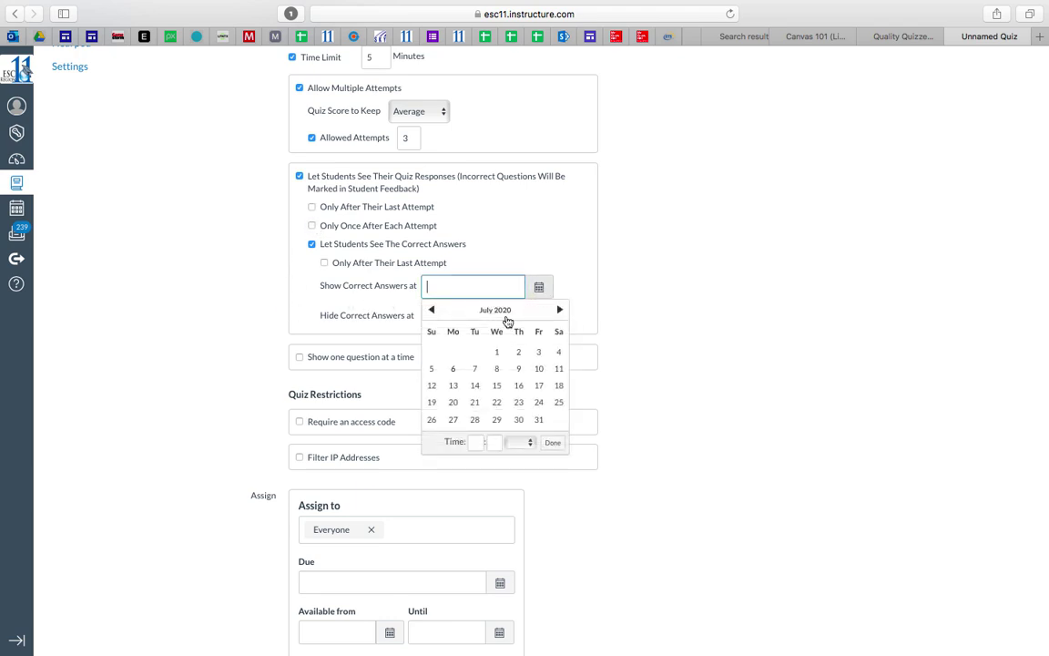
click(229, 243)
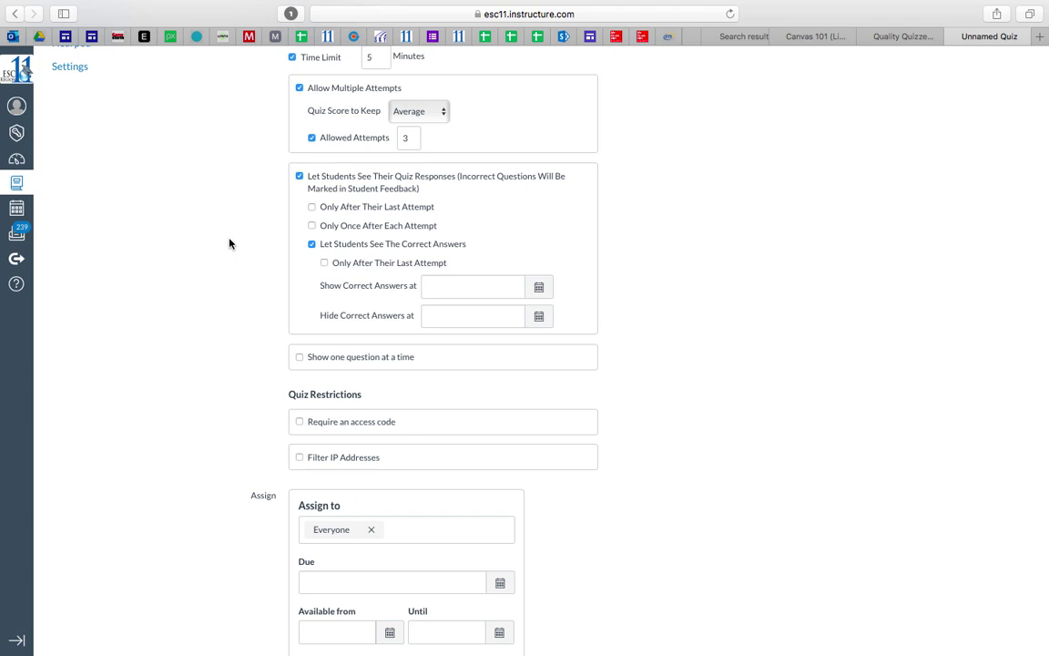
- Show one question at a time in the quiz, without locking questions after answering
scroll(273, 255, down, 2)
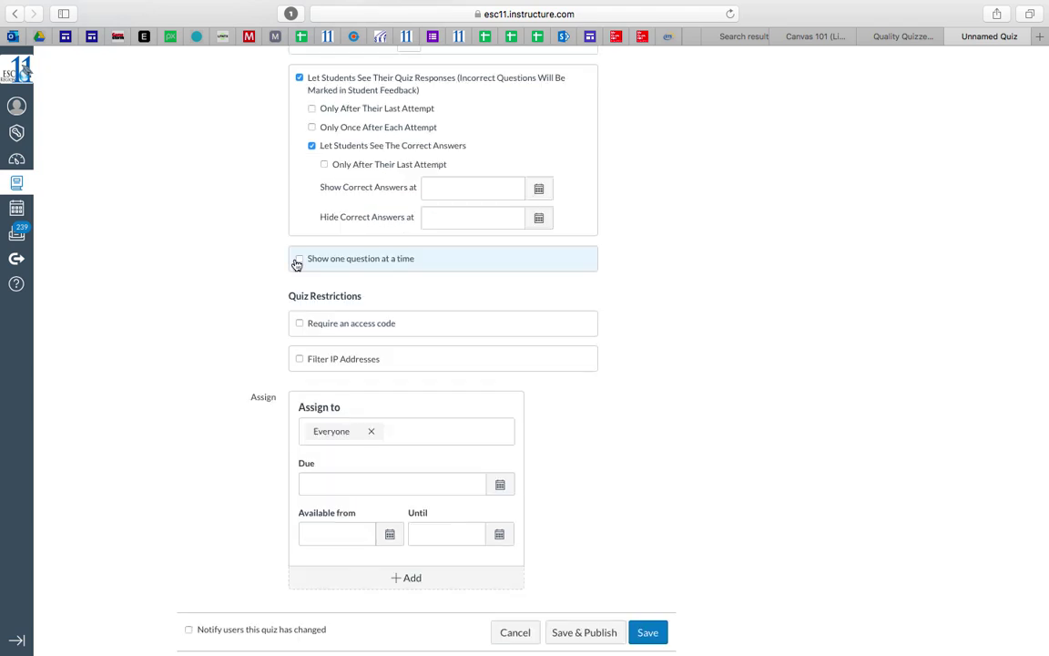
click(299, 259)
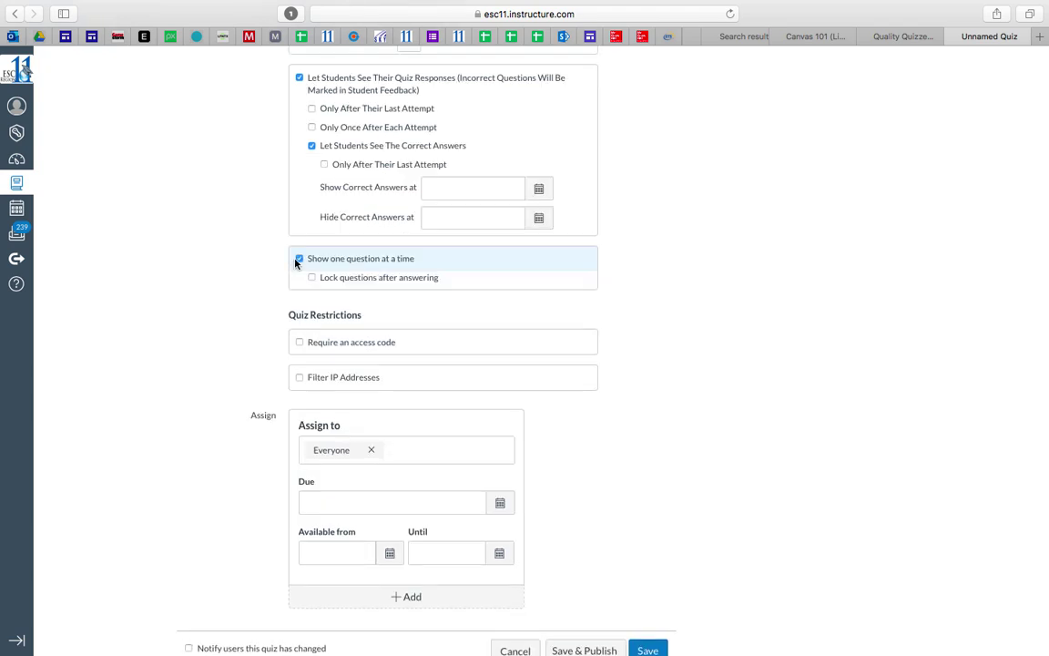
click(312, 277)
click(408, 283)
- Try requiring an access code for the quiz, then remove that restriction
scroll(435, 355, down, 2)
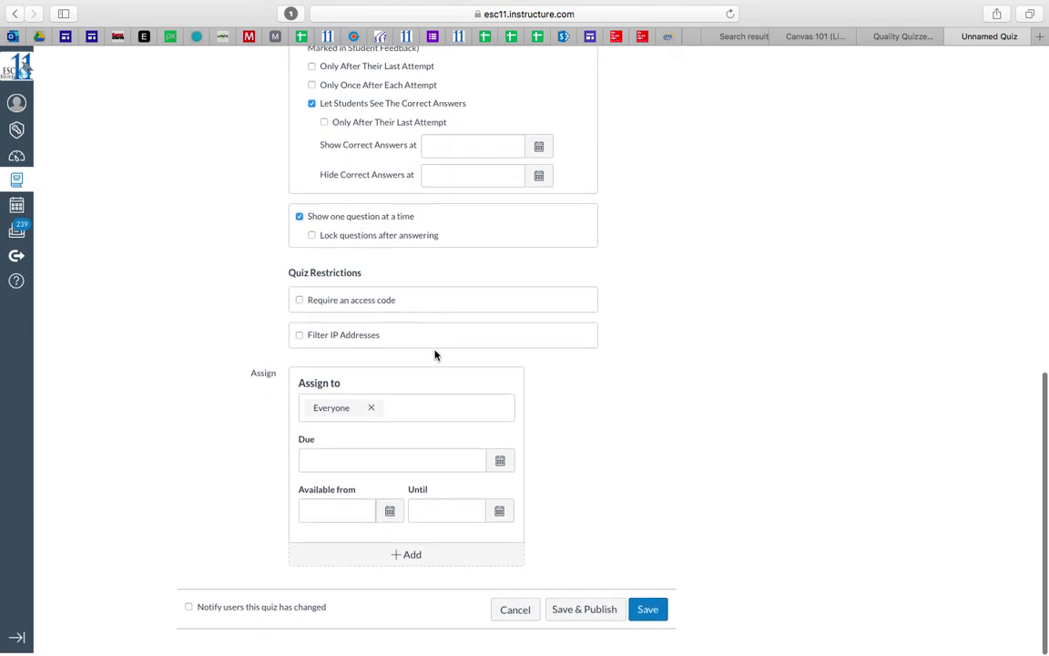
click(300, 304)
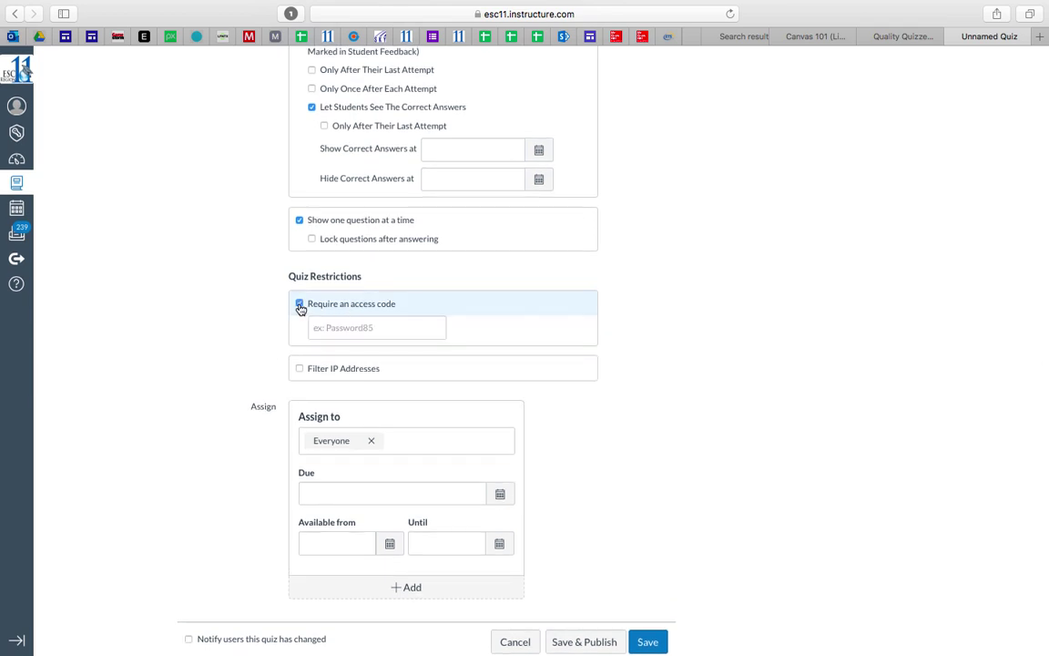
click(300, 306)
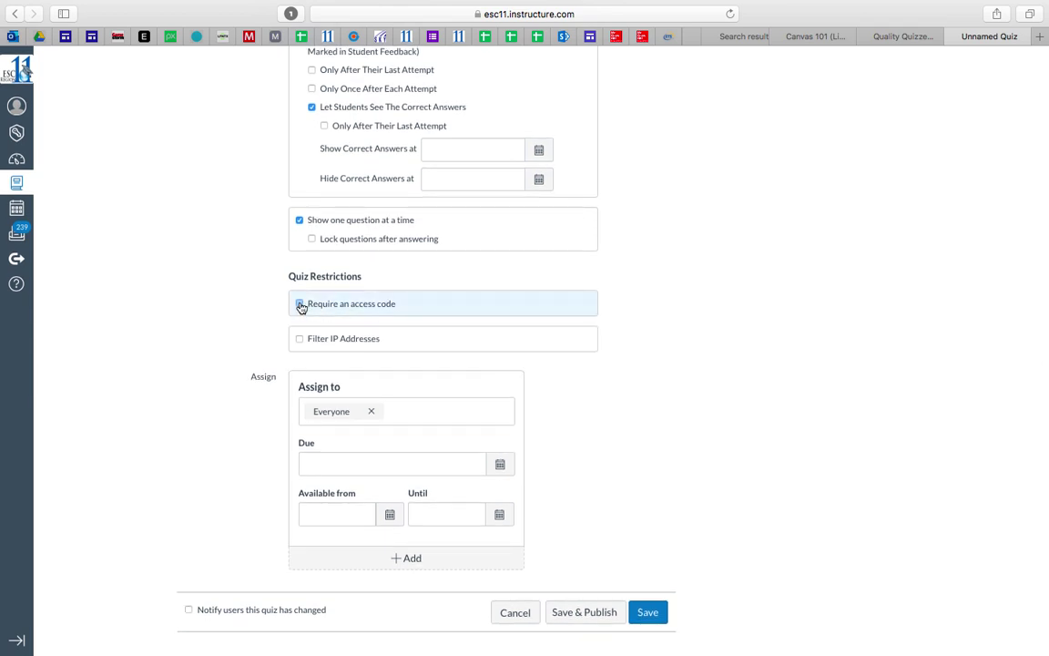
- Make the quiz available from Jul 6 12am until Jul 12 11:59pm, with a due date of Jul 10 11:59pm
scroll(229, 295, down, 1)
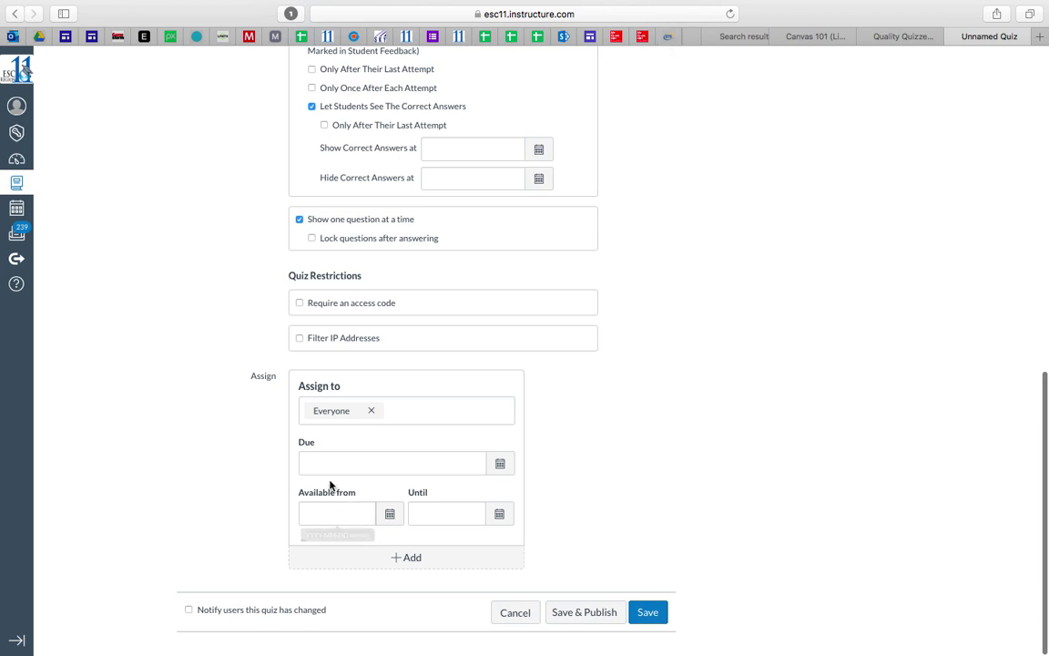
click(388, 520)
click(499, 463)
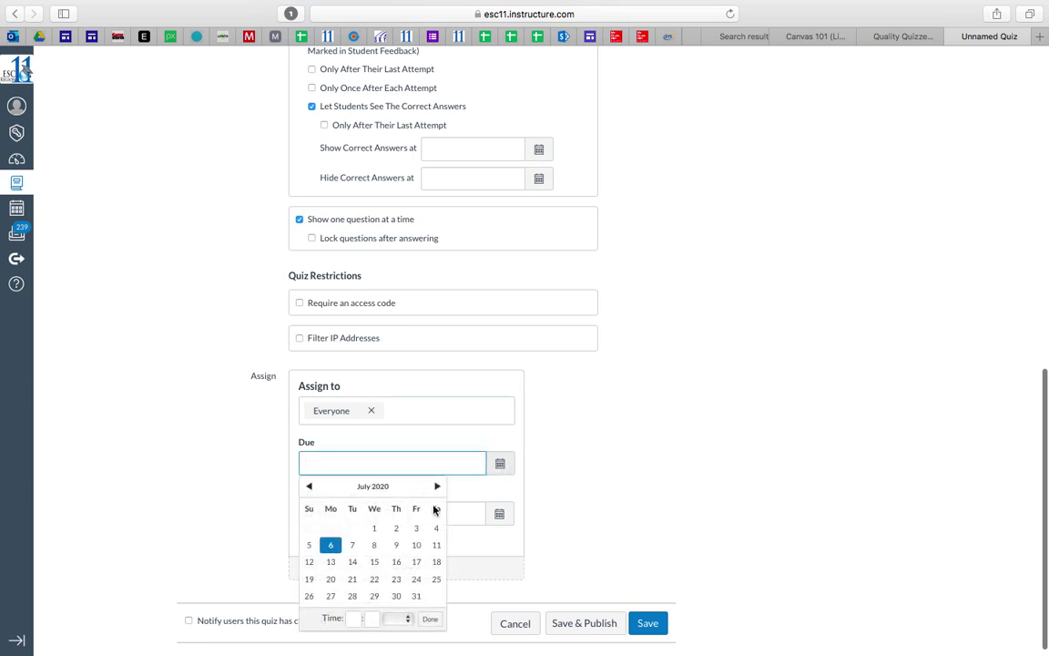
click(416, 545)
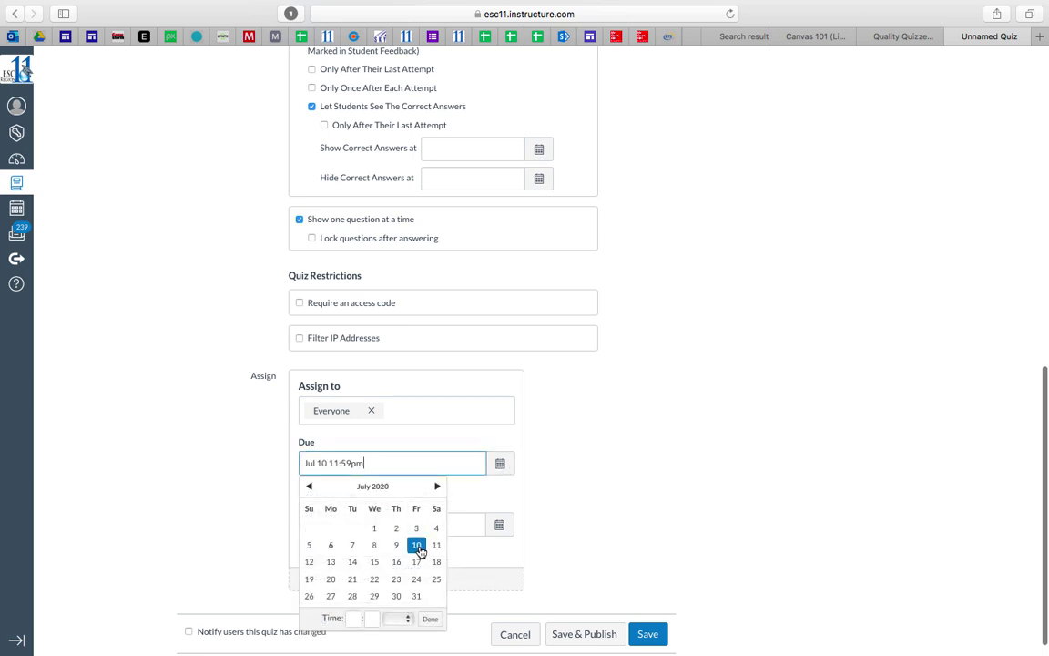
click(500, 526)
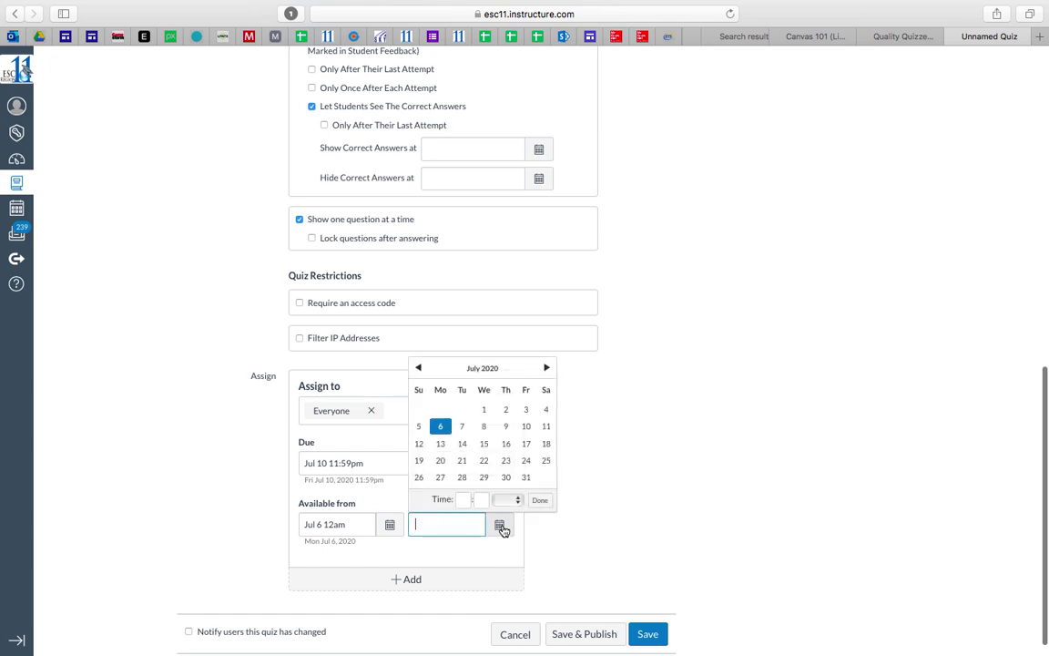
click(419, 444)
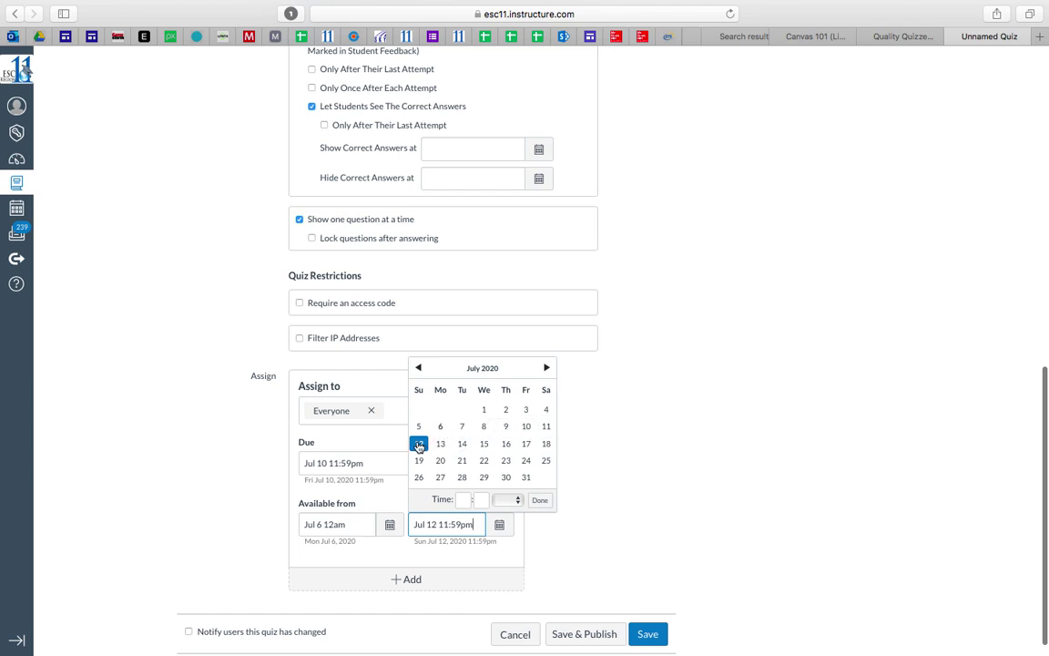
click(621, 496)
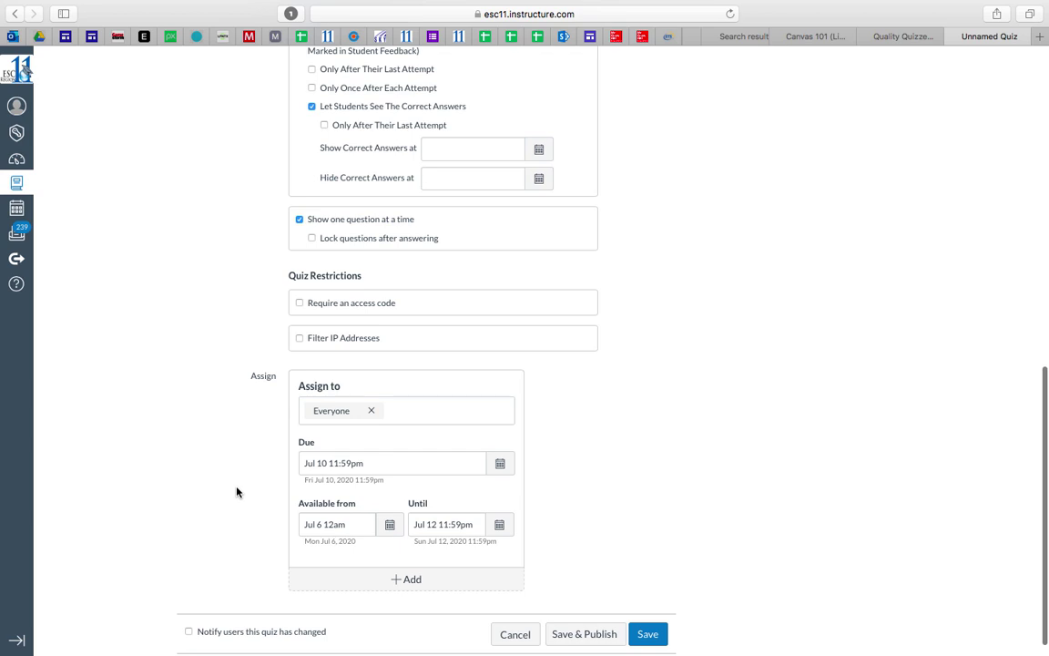
- Assign the quiz only to the Canvas 101 (Light version) section instead of everyone
click(436, 418)
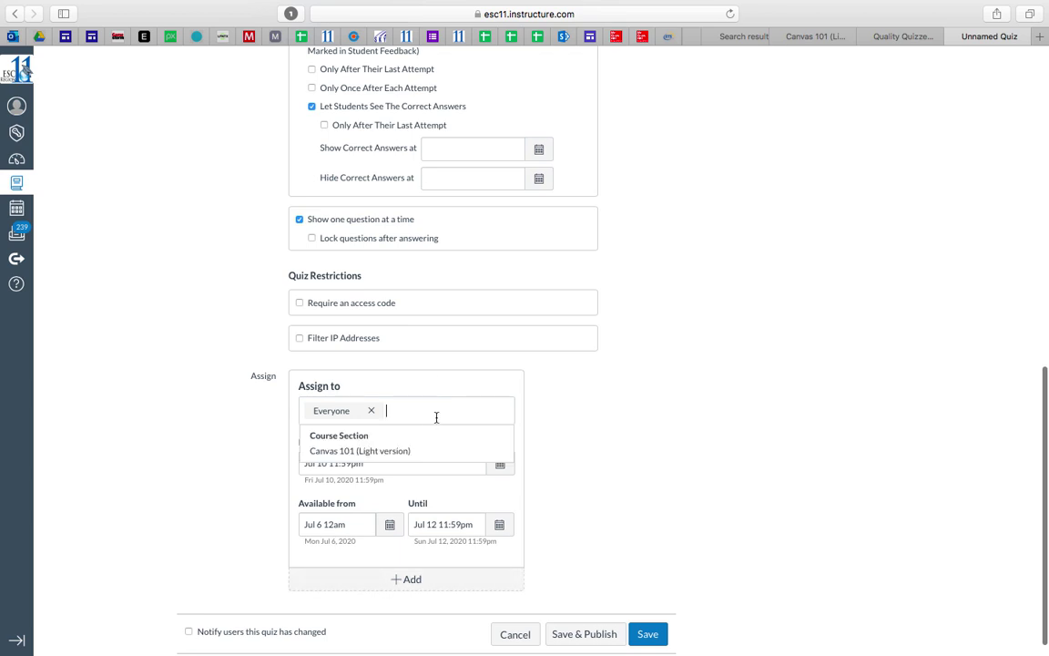
click(398, 453)
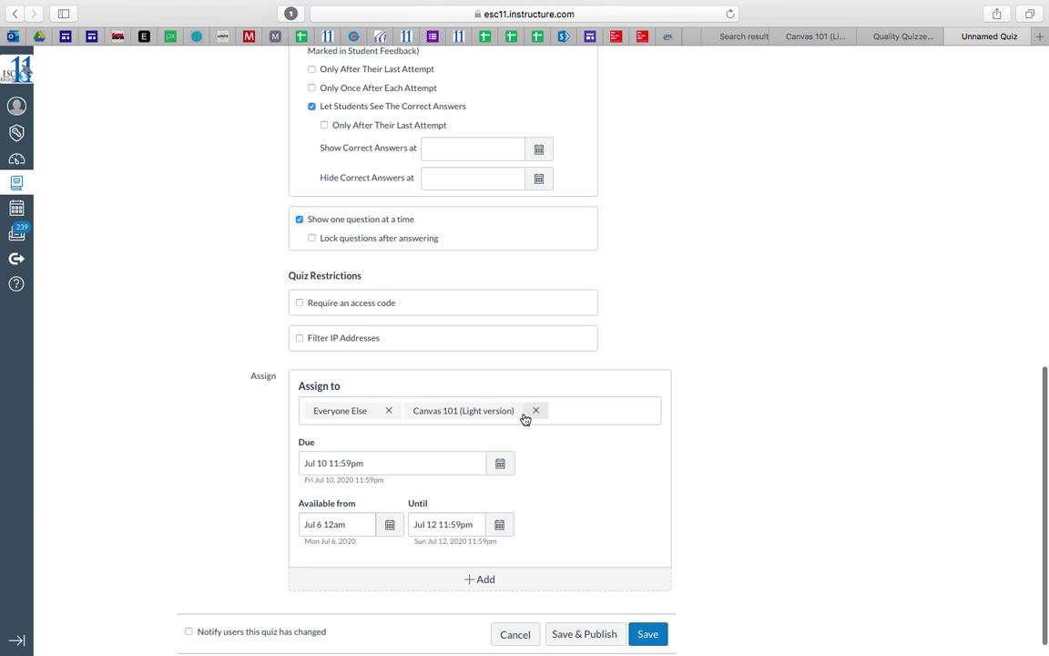
click(389, 411)
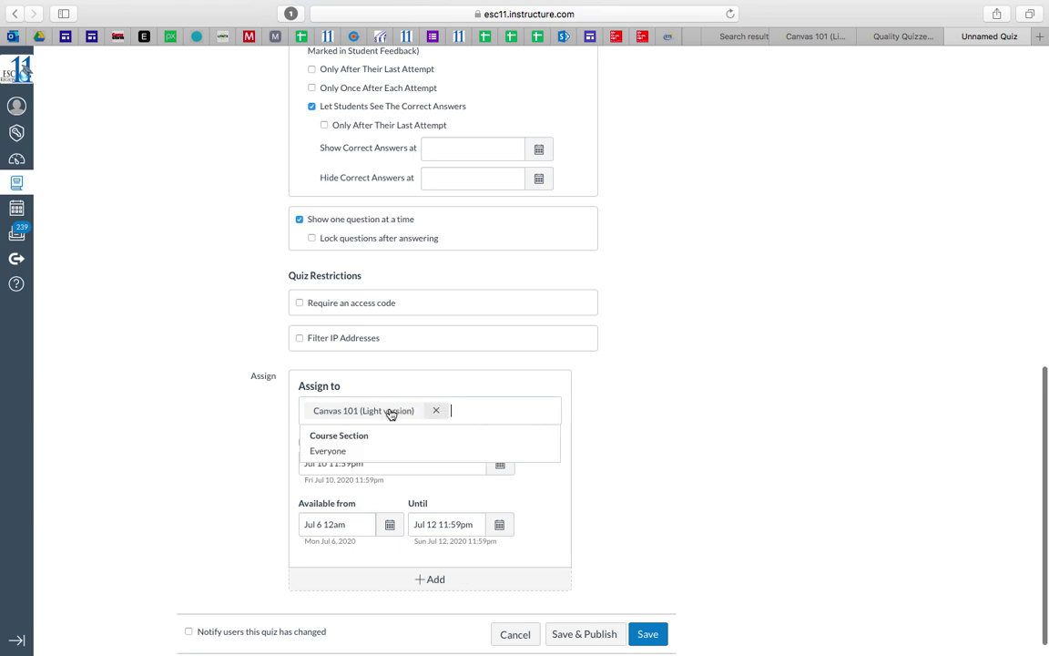
click(256, 393)
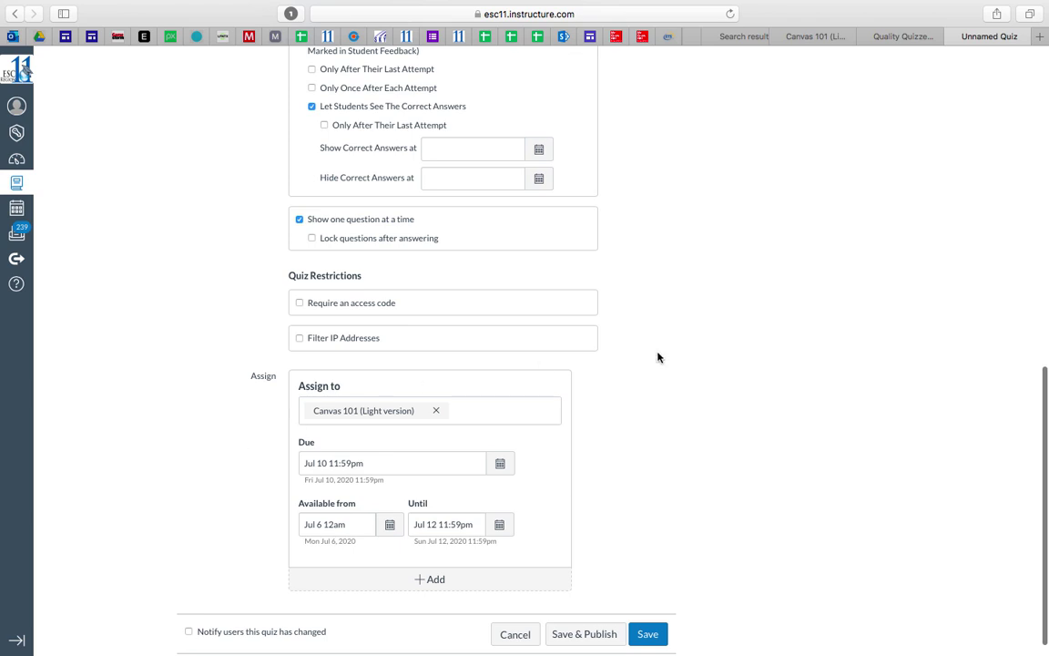
- Review the quiz details and options, and save the quiz without publishing it
scroll(660, 300, up, 1)
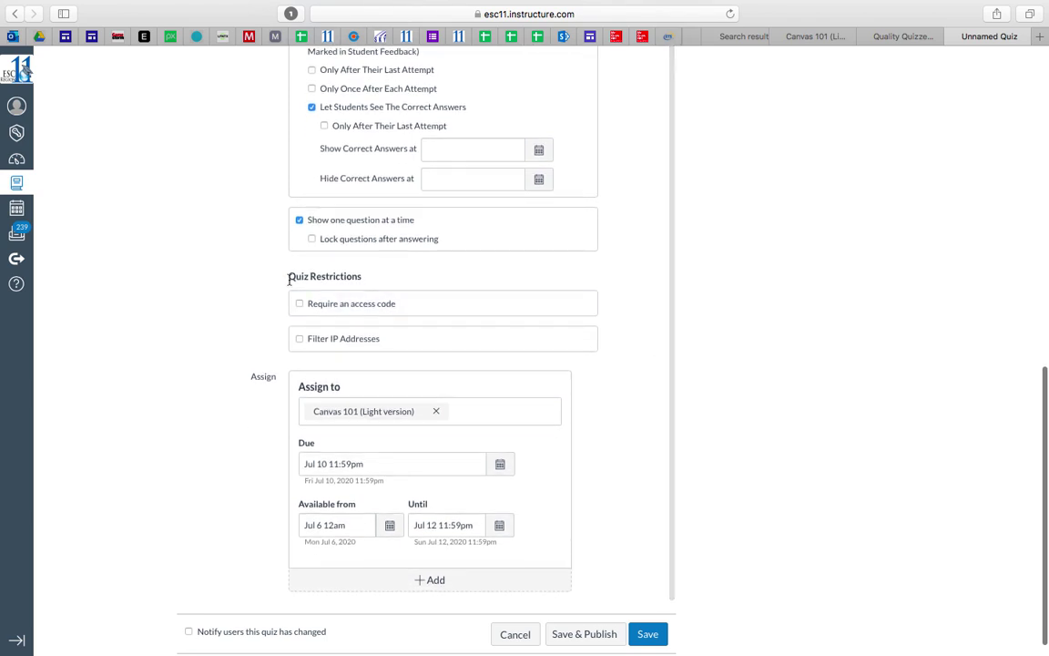
scroll(273, 269, up, 10)
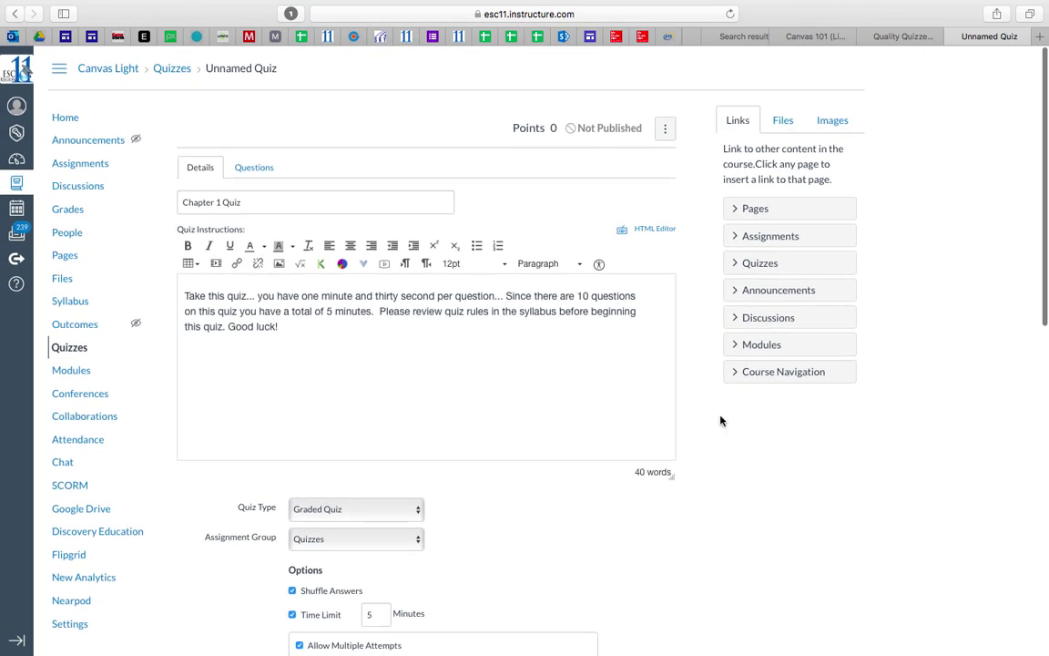
scroll(690, 358, down, 5)
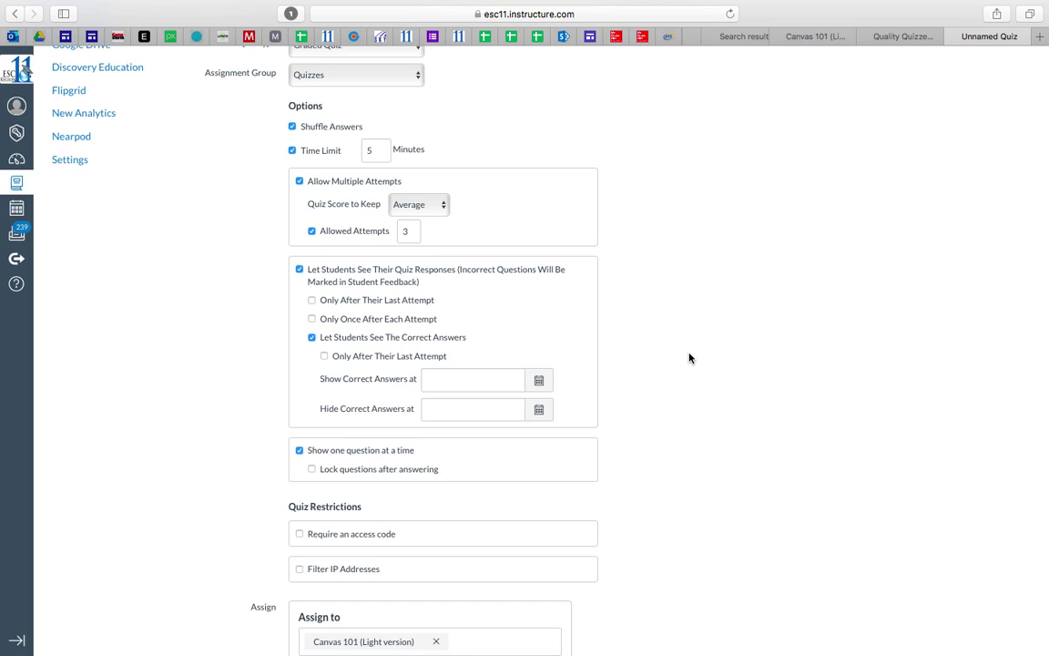
scroll(689, 358, down, 3)
- Check the saved Chapter 1 Quiz's instructions, settings summary, dates and publication status
scroll(690, 358, up, 10)
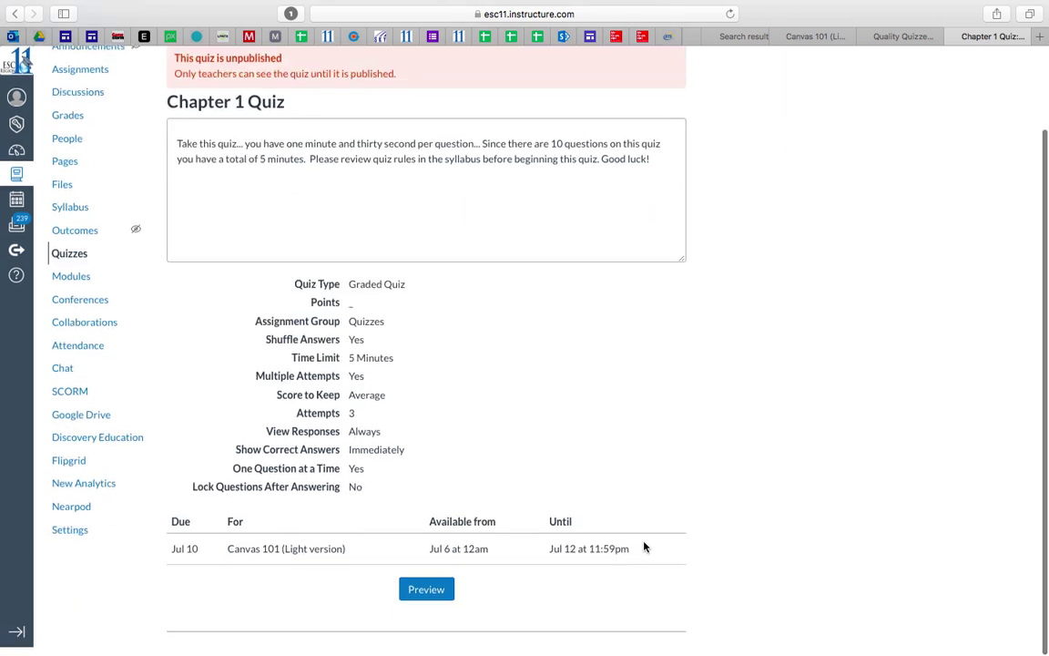
scroll(644, 546, up, 1)
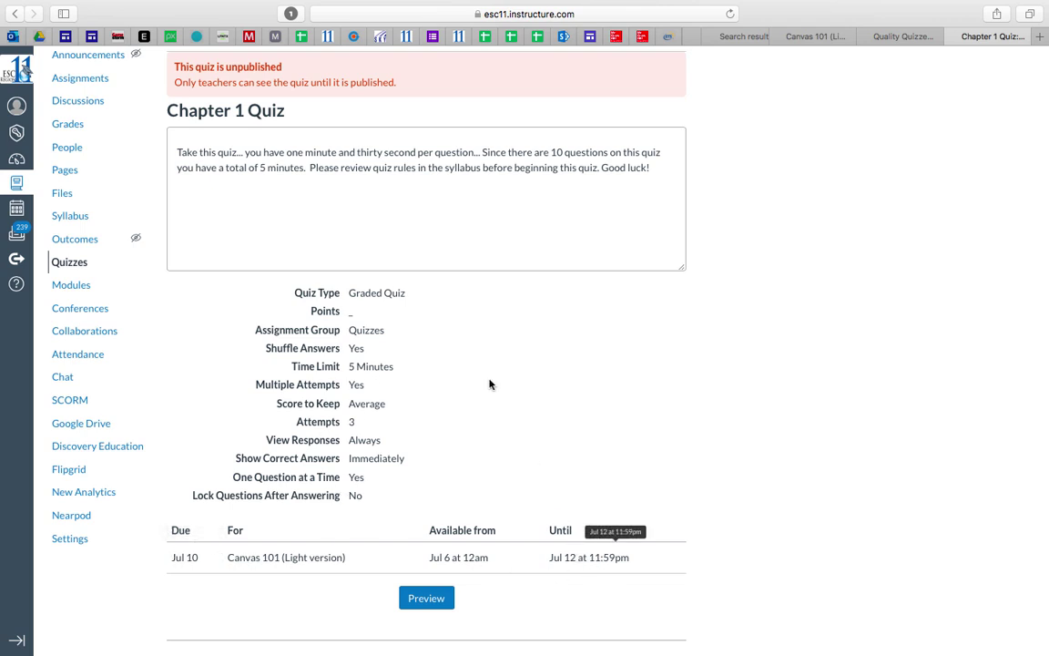
scroll(489, 385, up, 3)
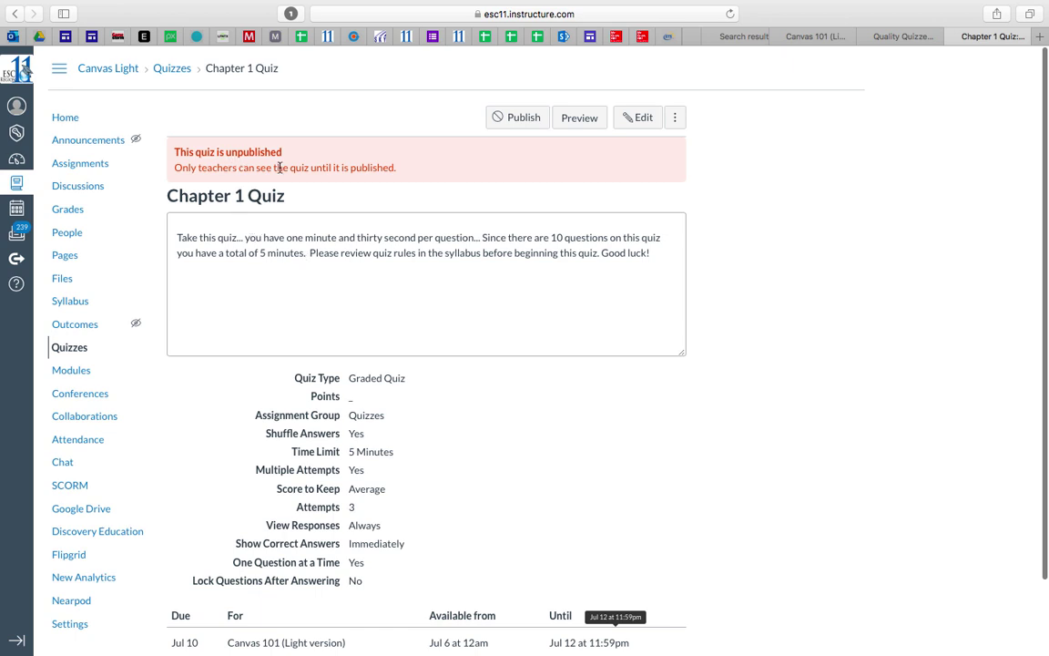